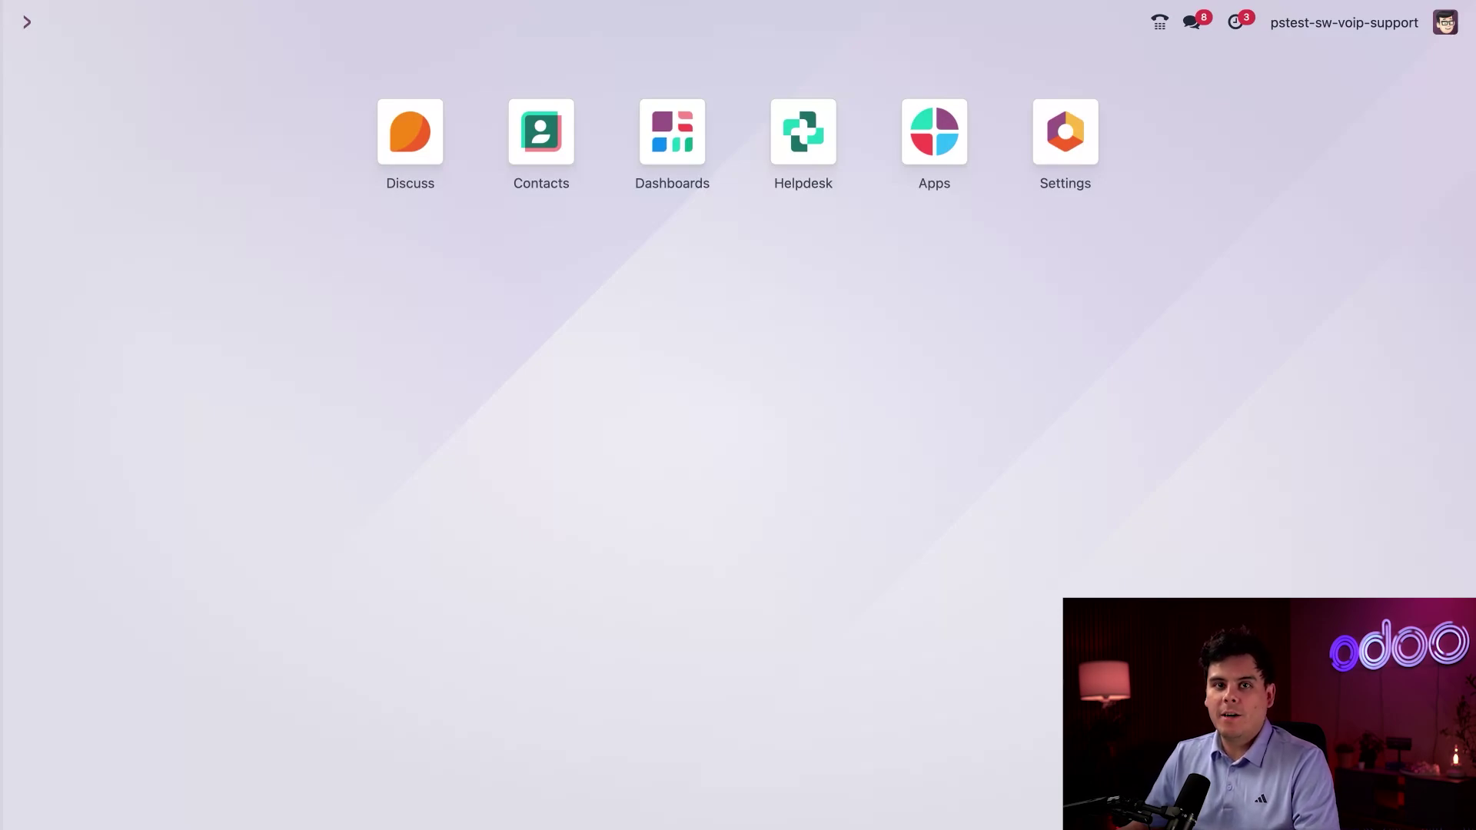
Dial *55294 on the VoIP keypad and place the call.
click(1158, 29)
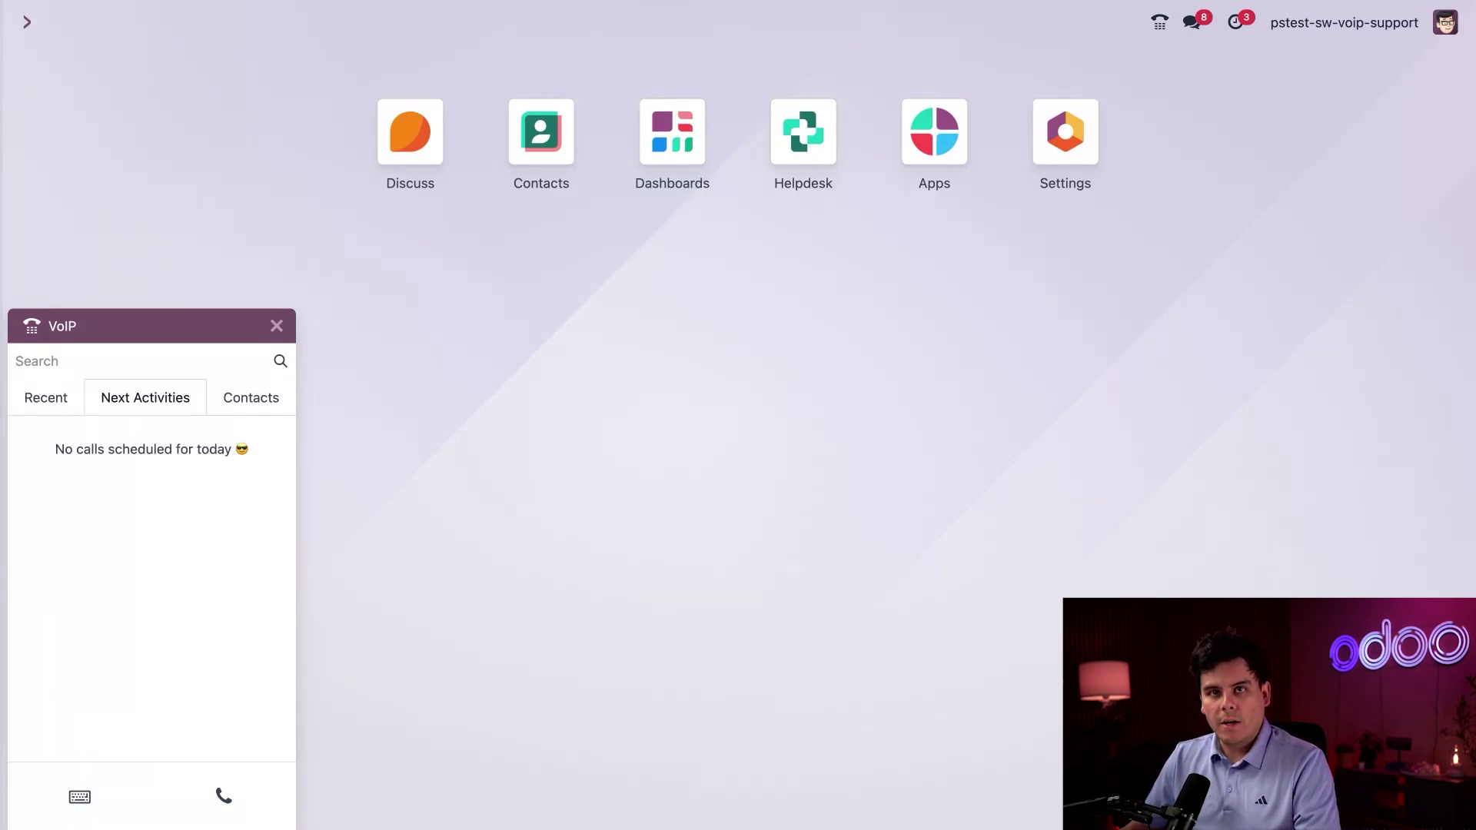
click(79, 796)
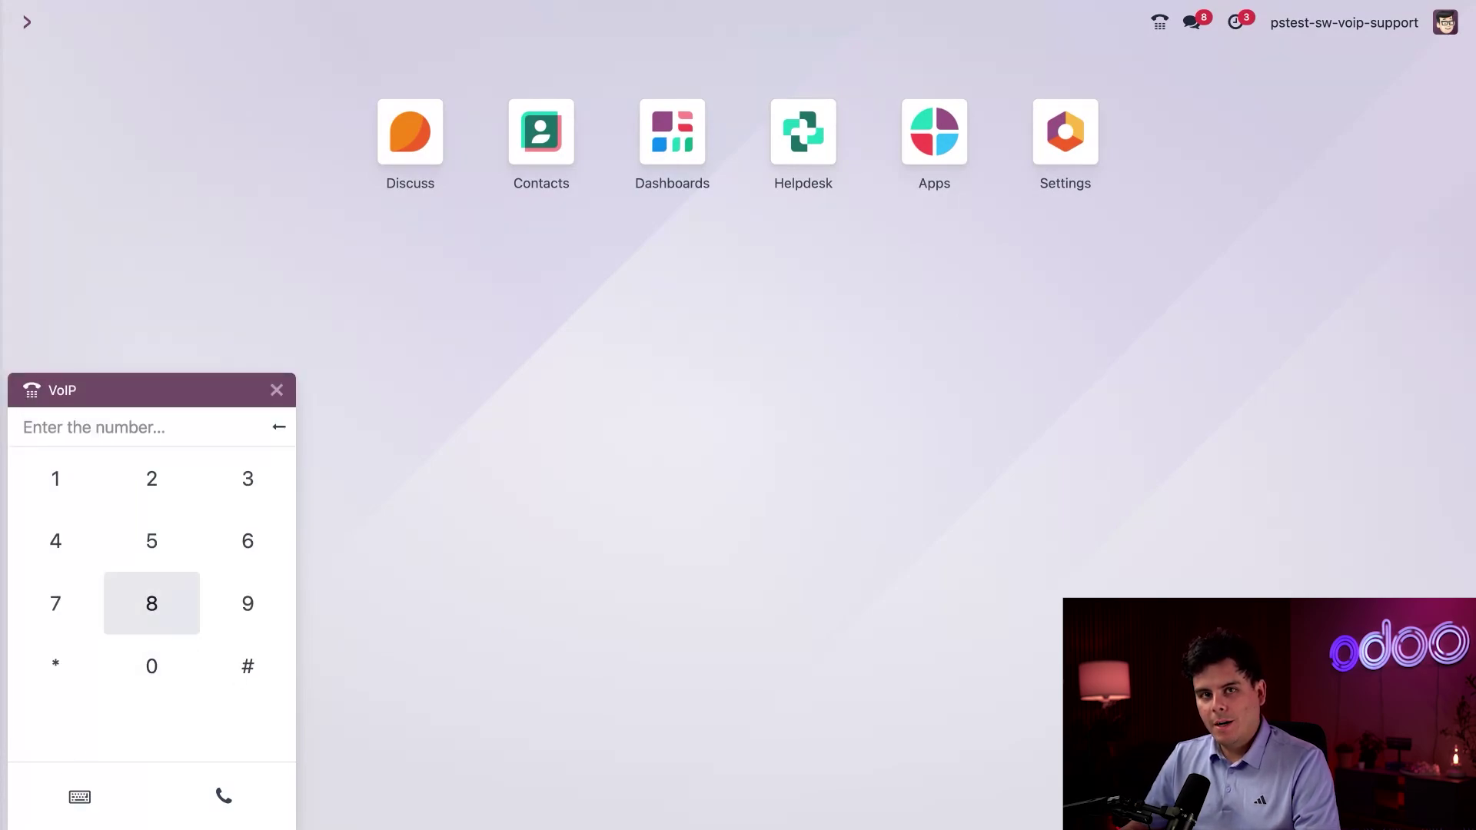
click(56, 657)
click(141, 559)
click(141, 559)
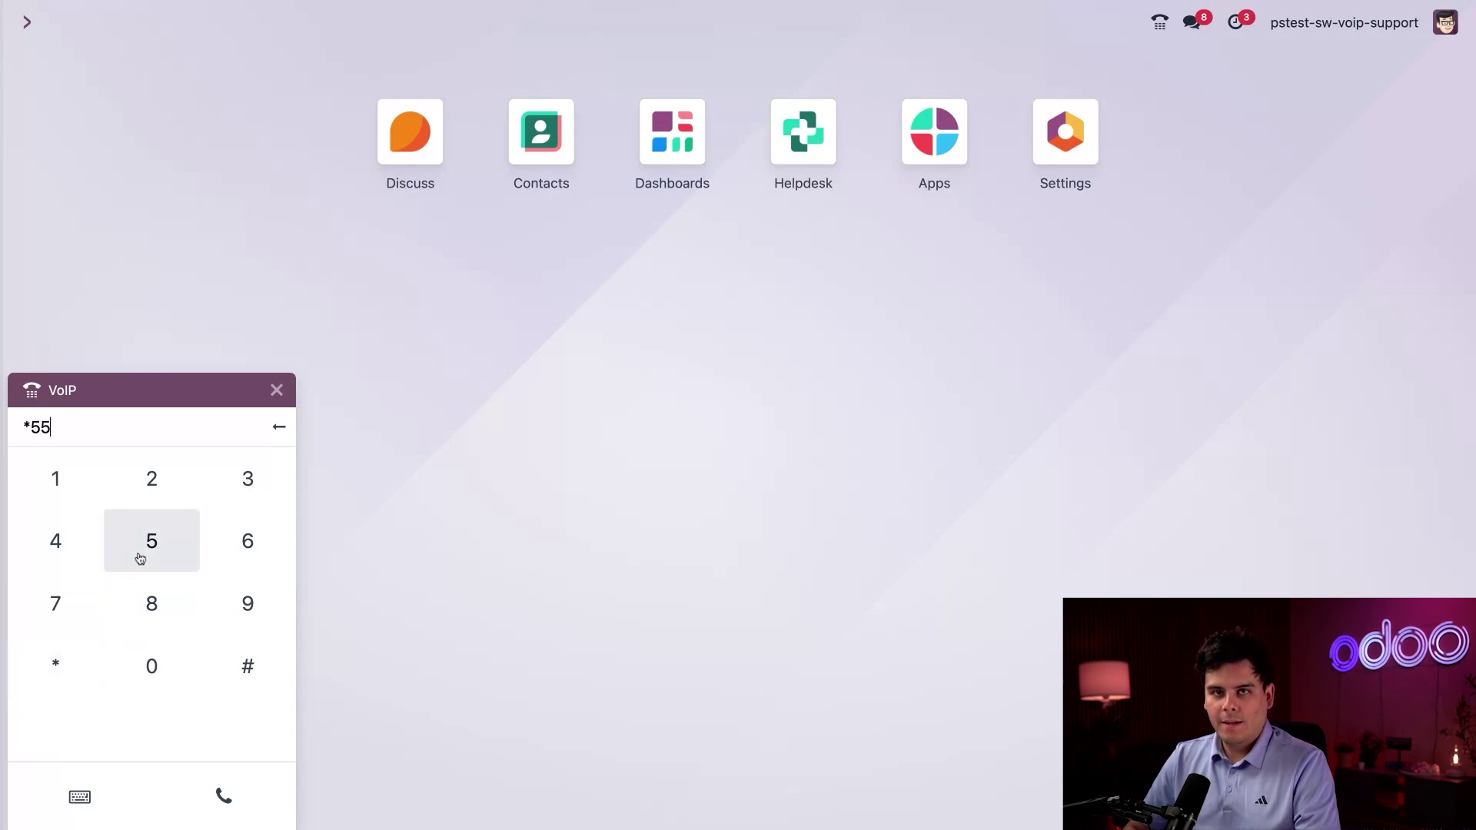
click(154, 496)
click(215, 598)
click(67, 549)
click(222, 798)
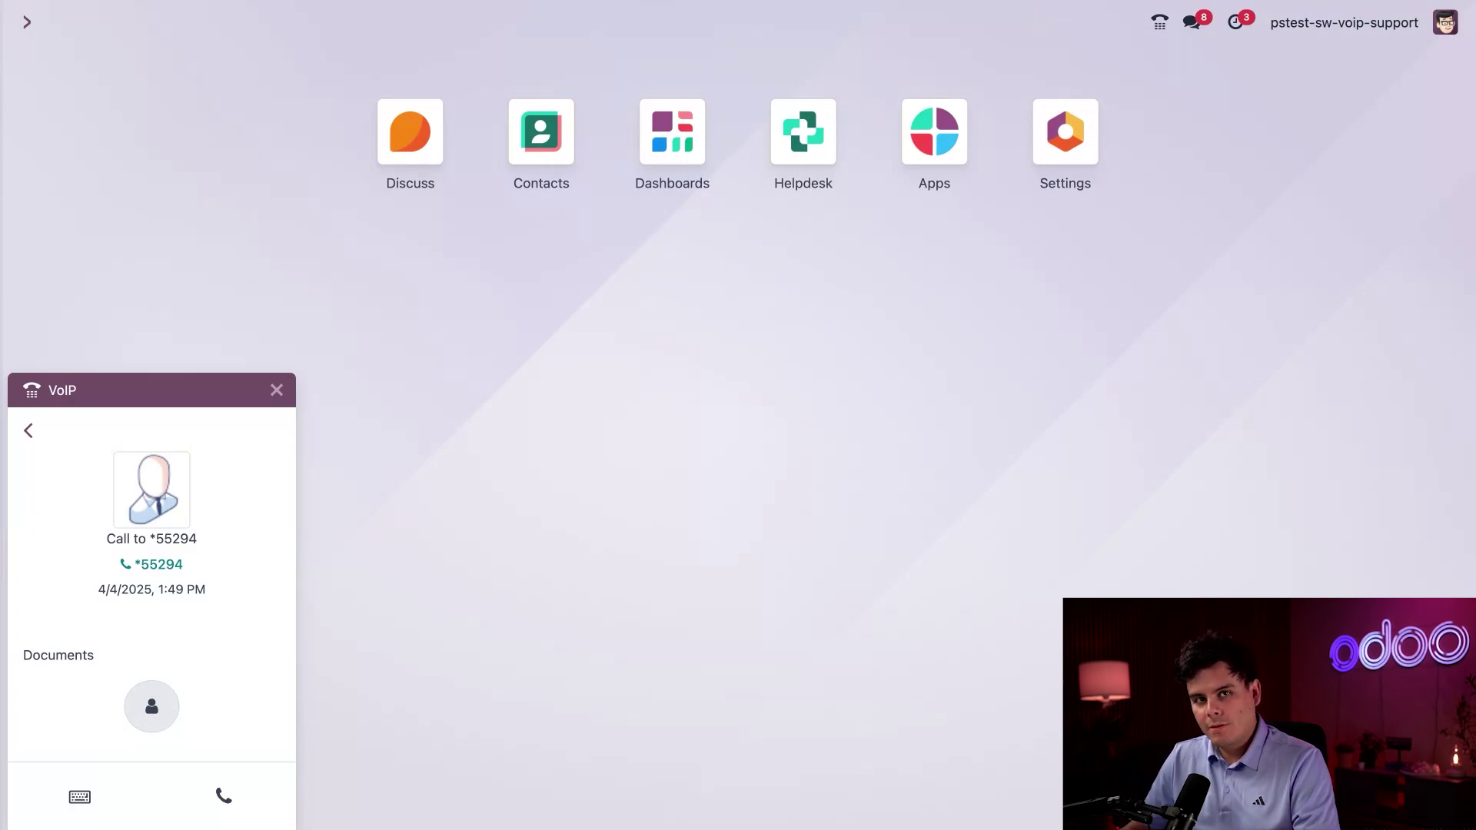
Close the phone panel and open ticket Missing Order (#30) from Customer Care's Helpdesk tickets.
click(277, 390)
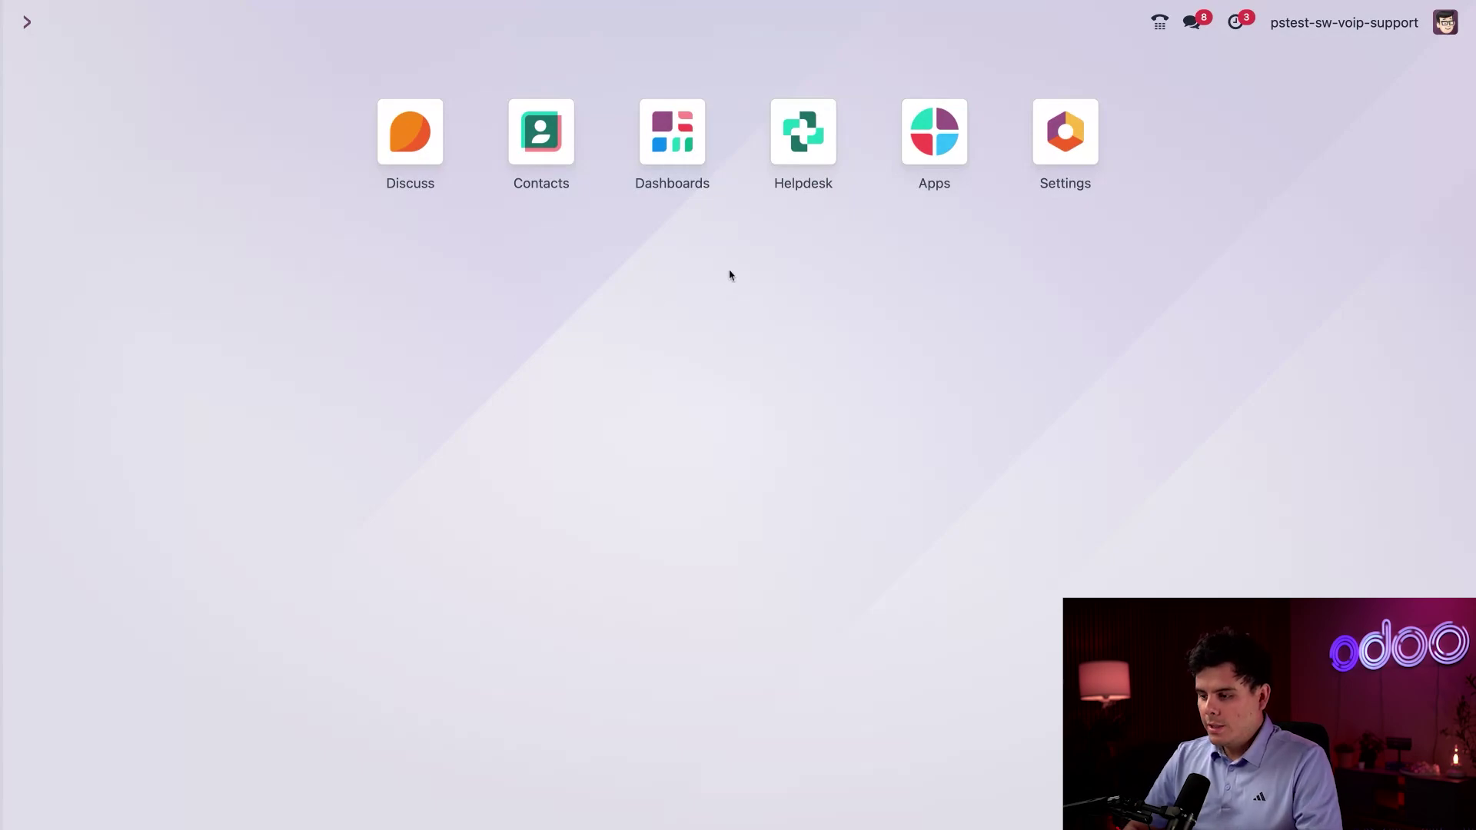
click(800, 146)
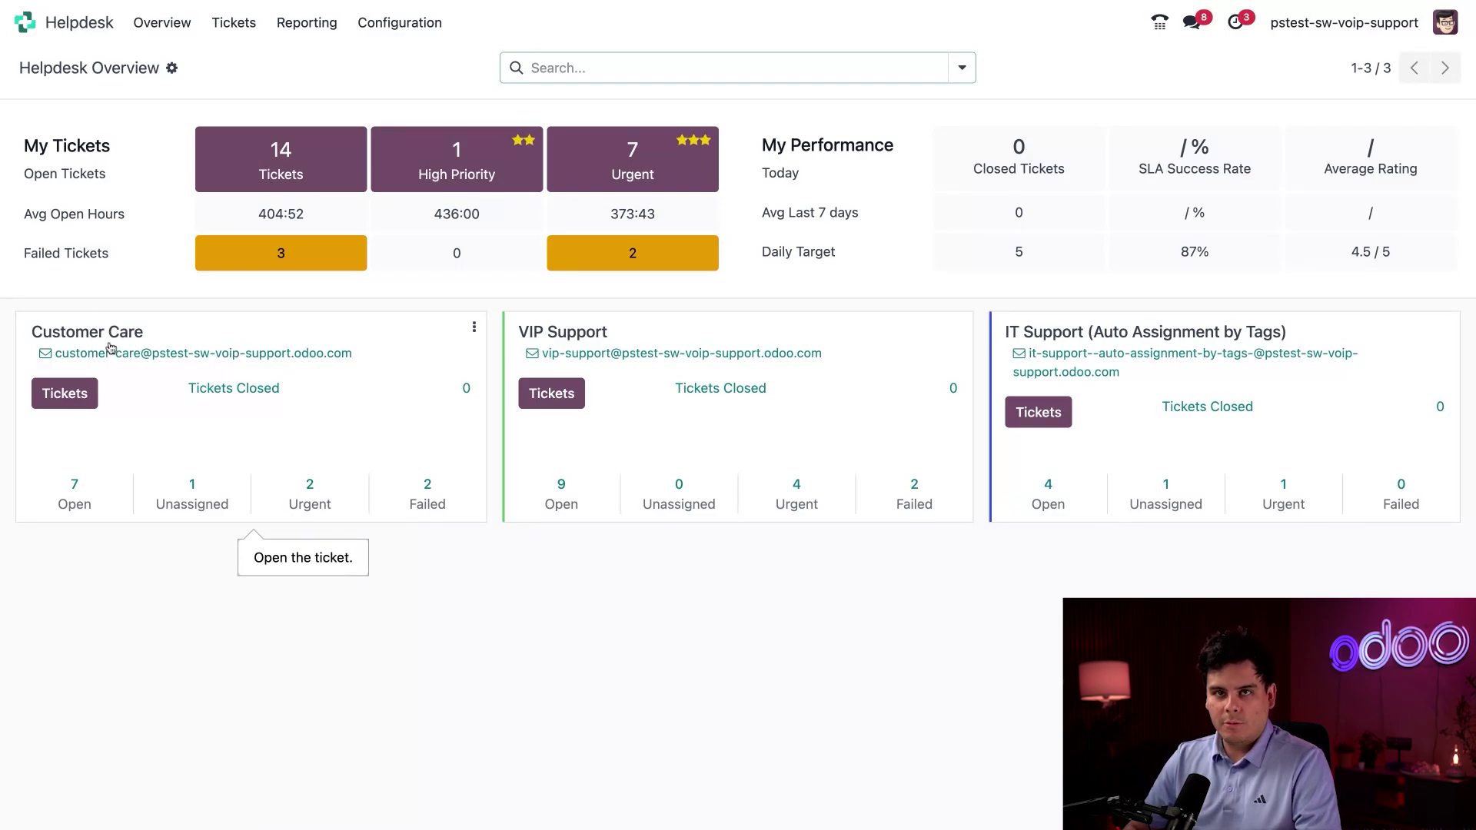
click(63, 395)
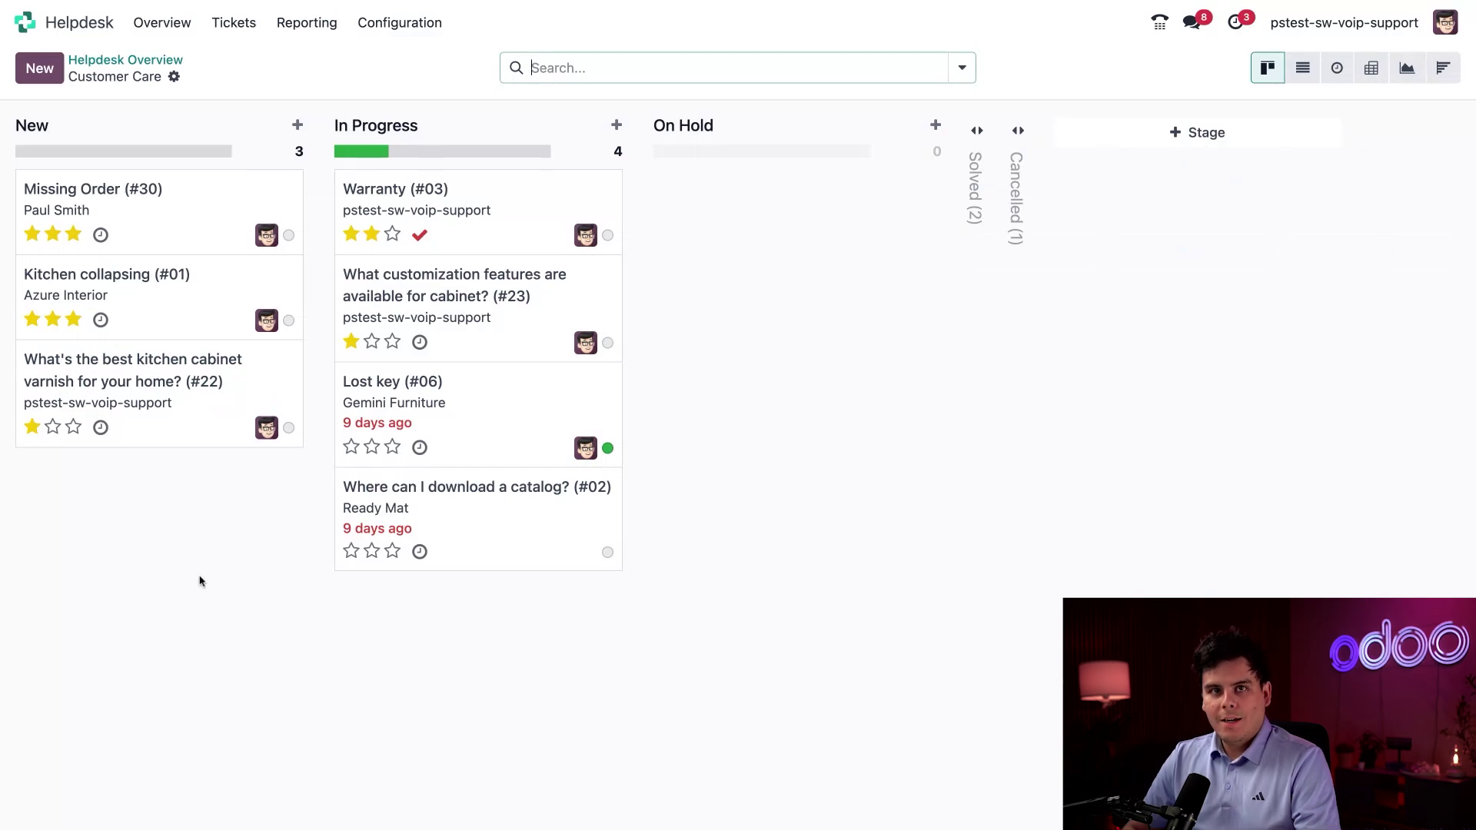
click(193, 209)
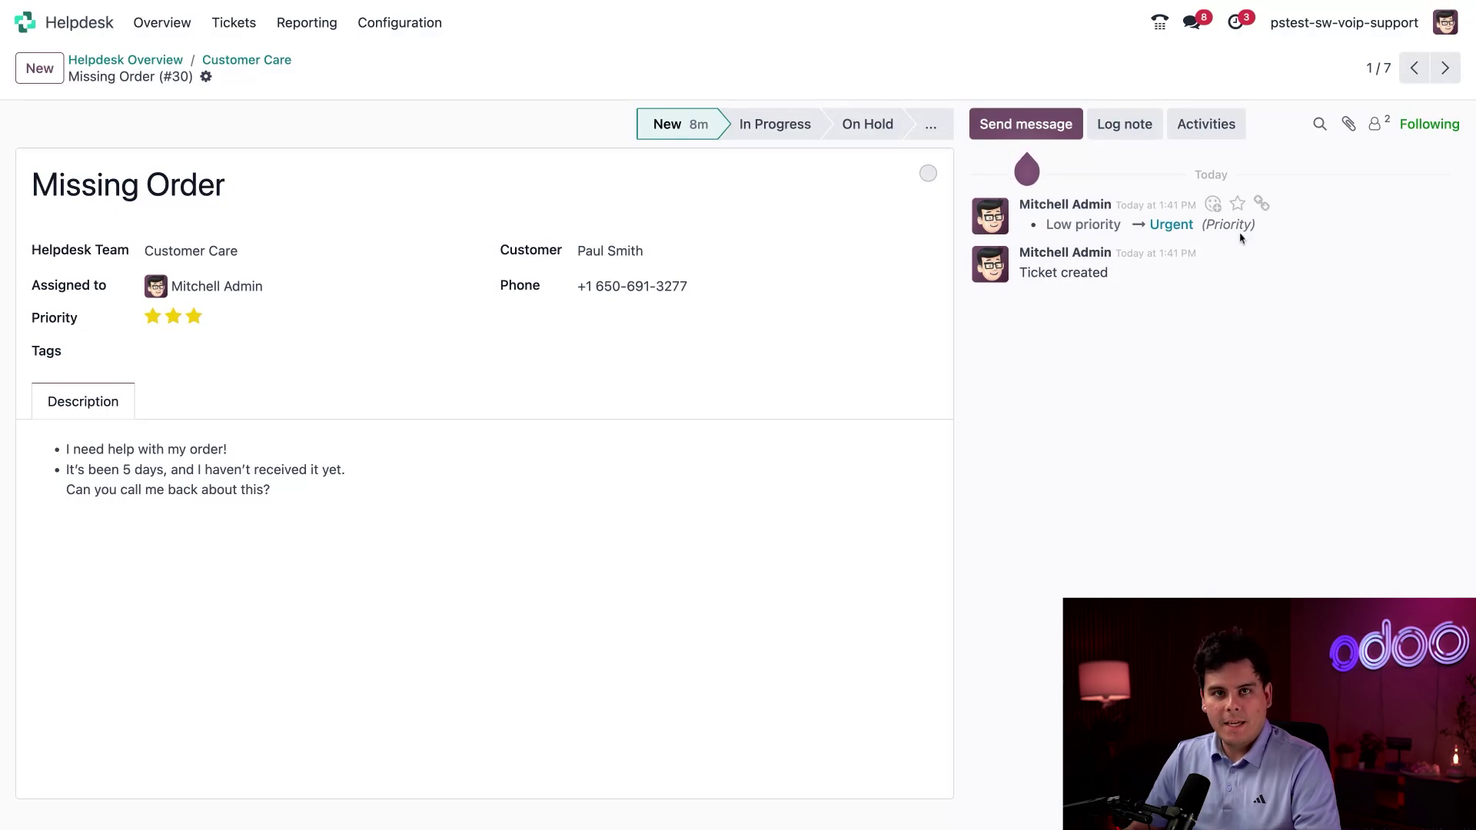
Schedule a Call activity due 04/04/2025 noting 'Follow up with this customer for missing order'.
click(1206, 123)
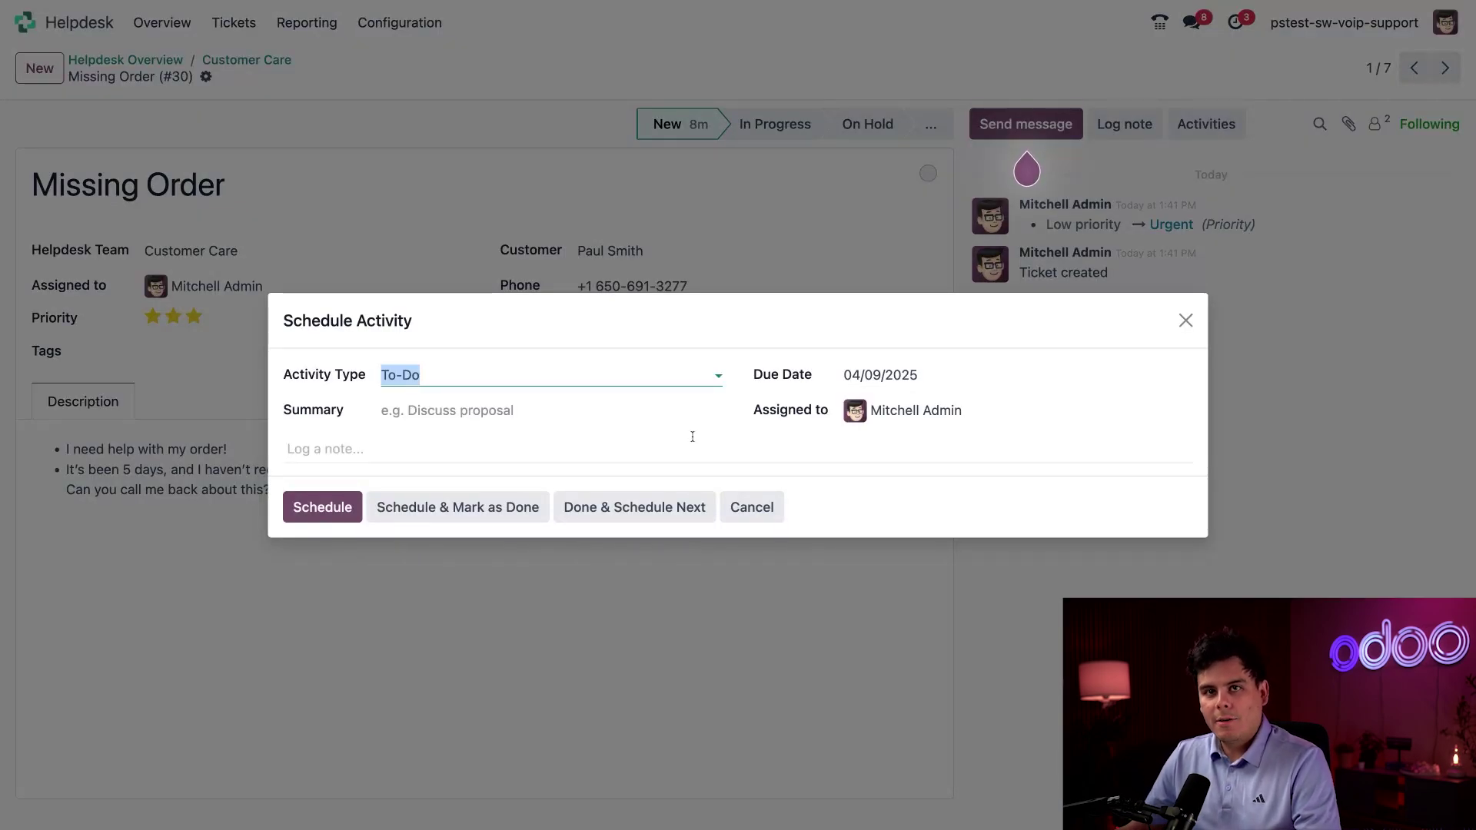
click(474, 374)
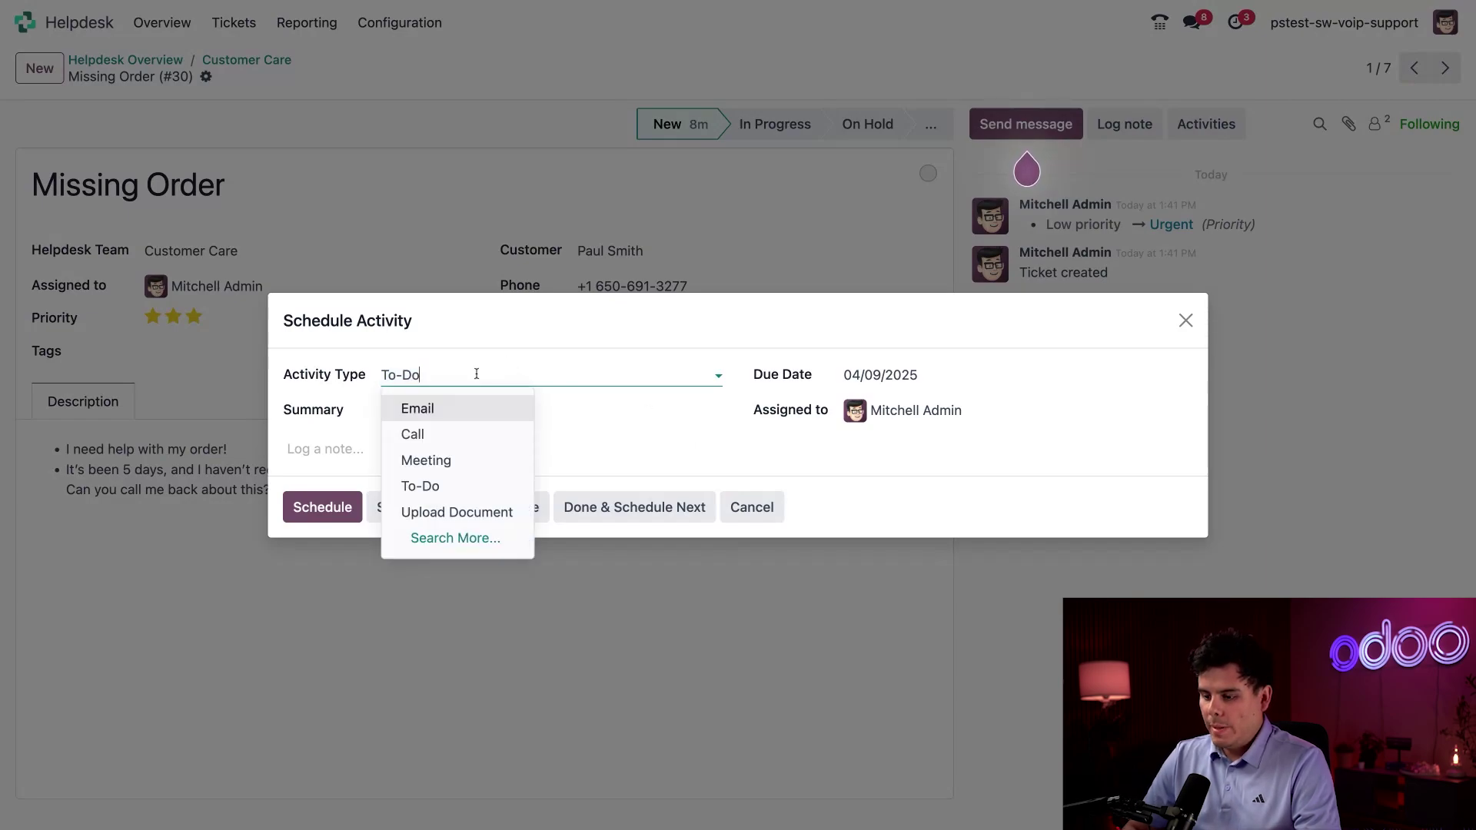
click(436, 436)
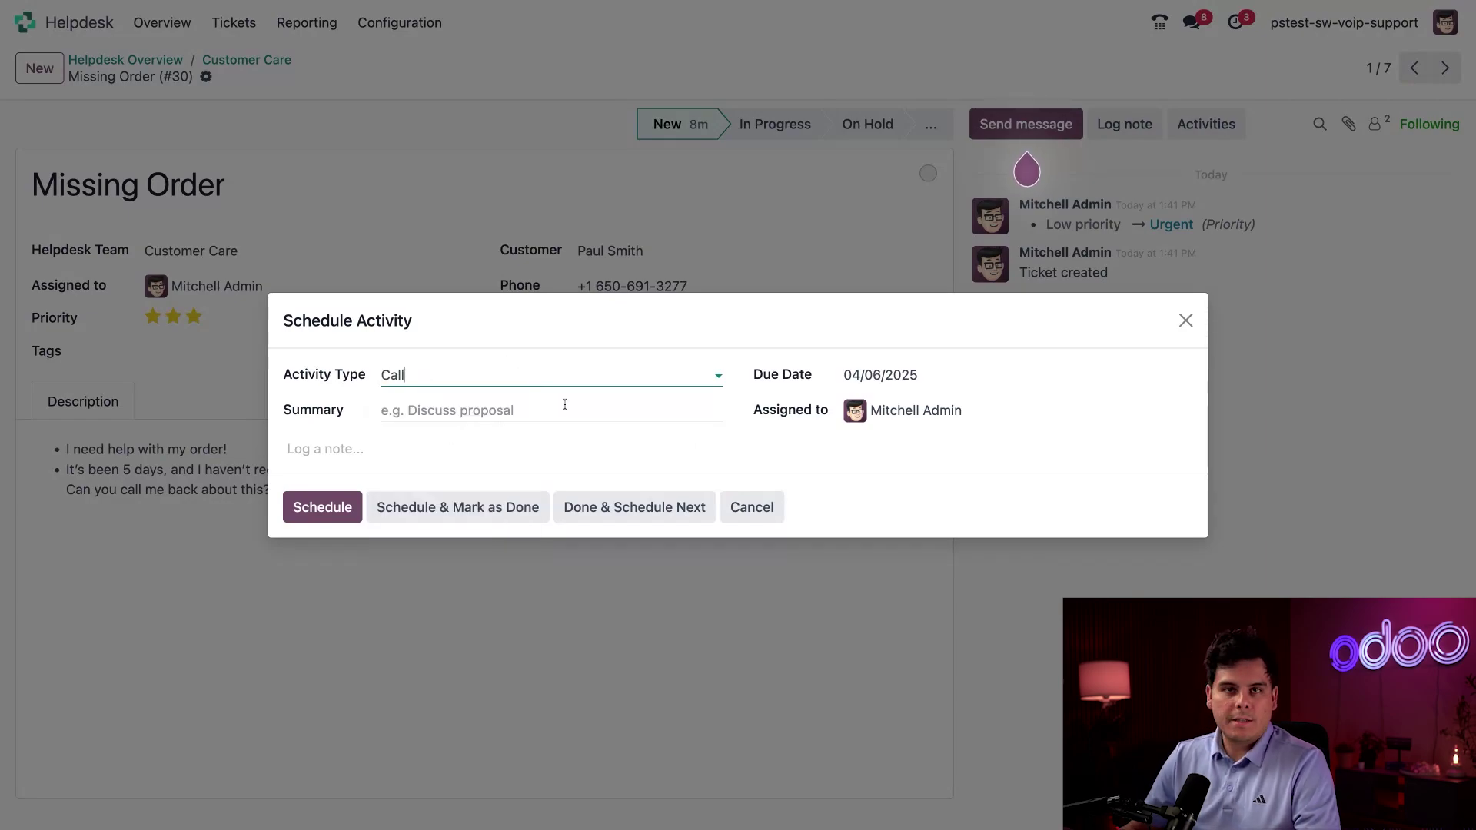
click(880, 378)
click(1133, 521)
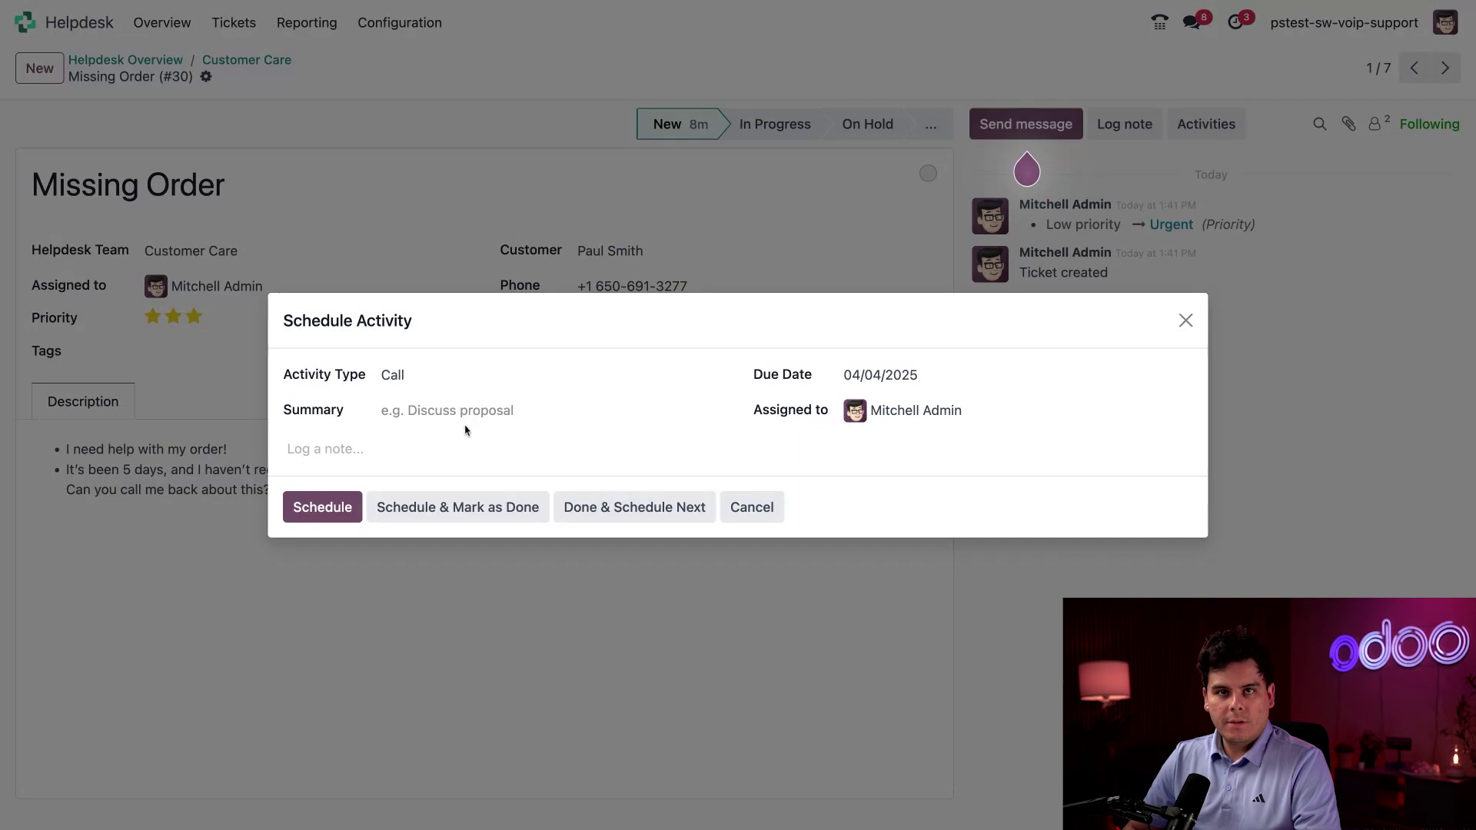
click(427, 449)
text(Follow up)
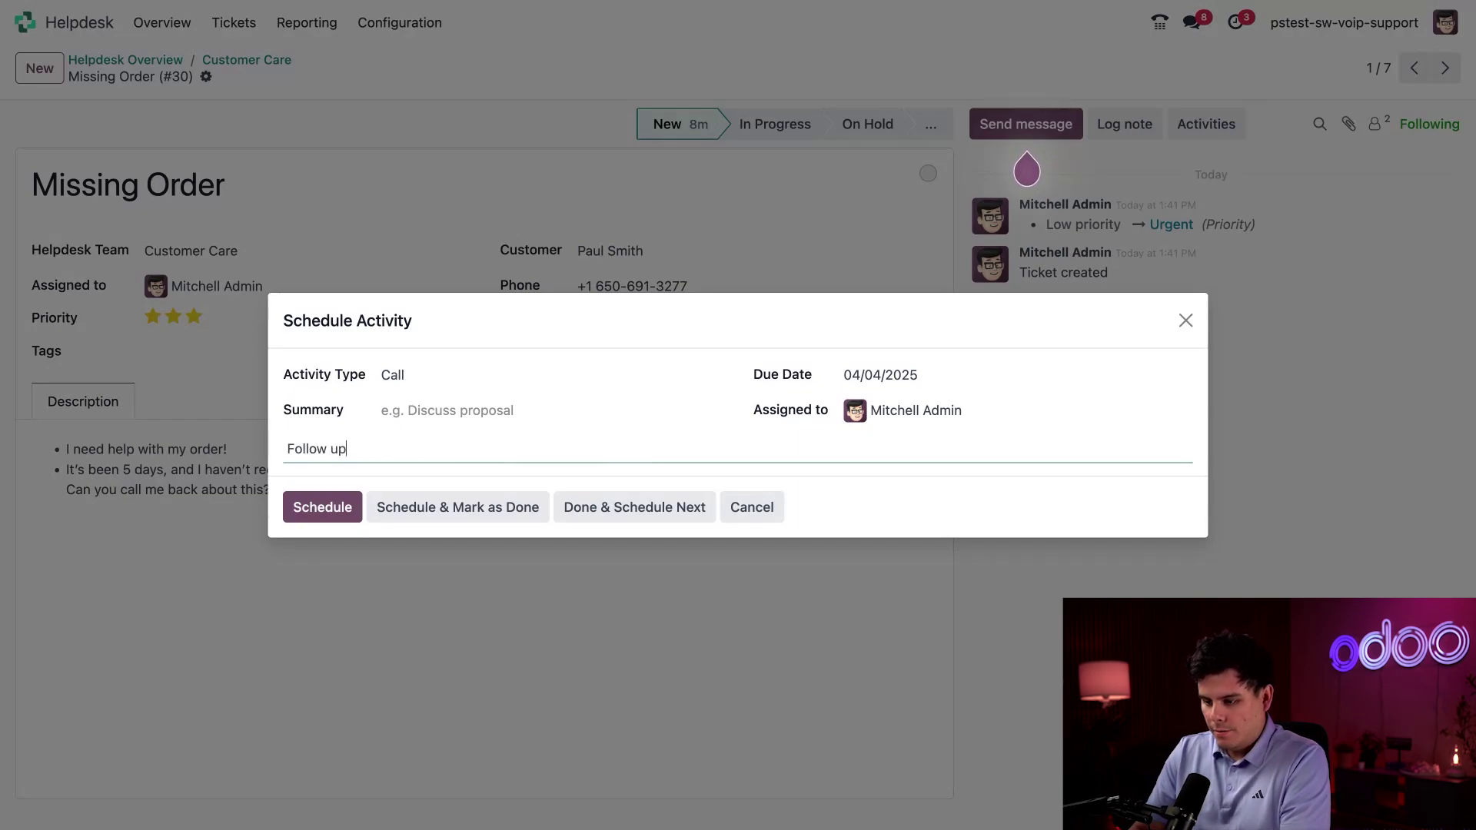
text( with th)
text(is customer for )
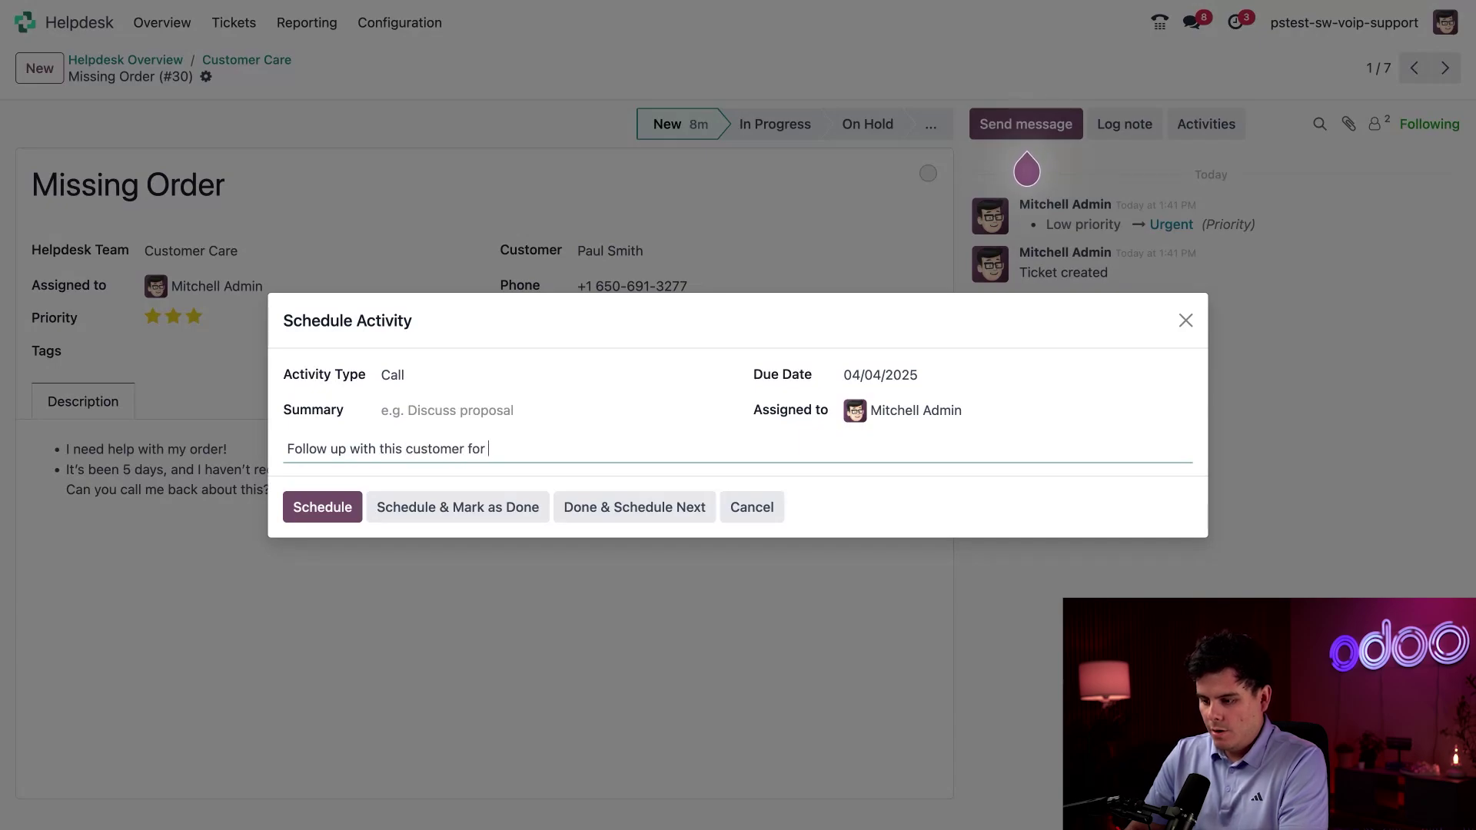
text(missing order)
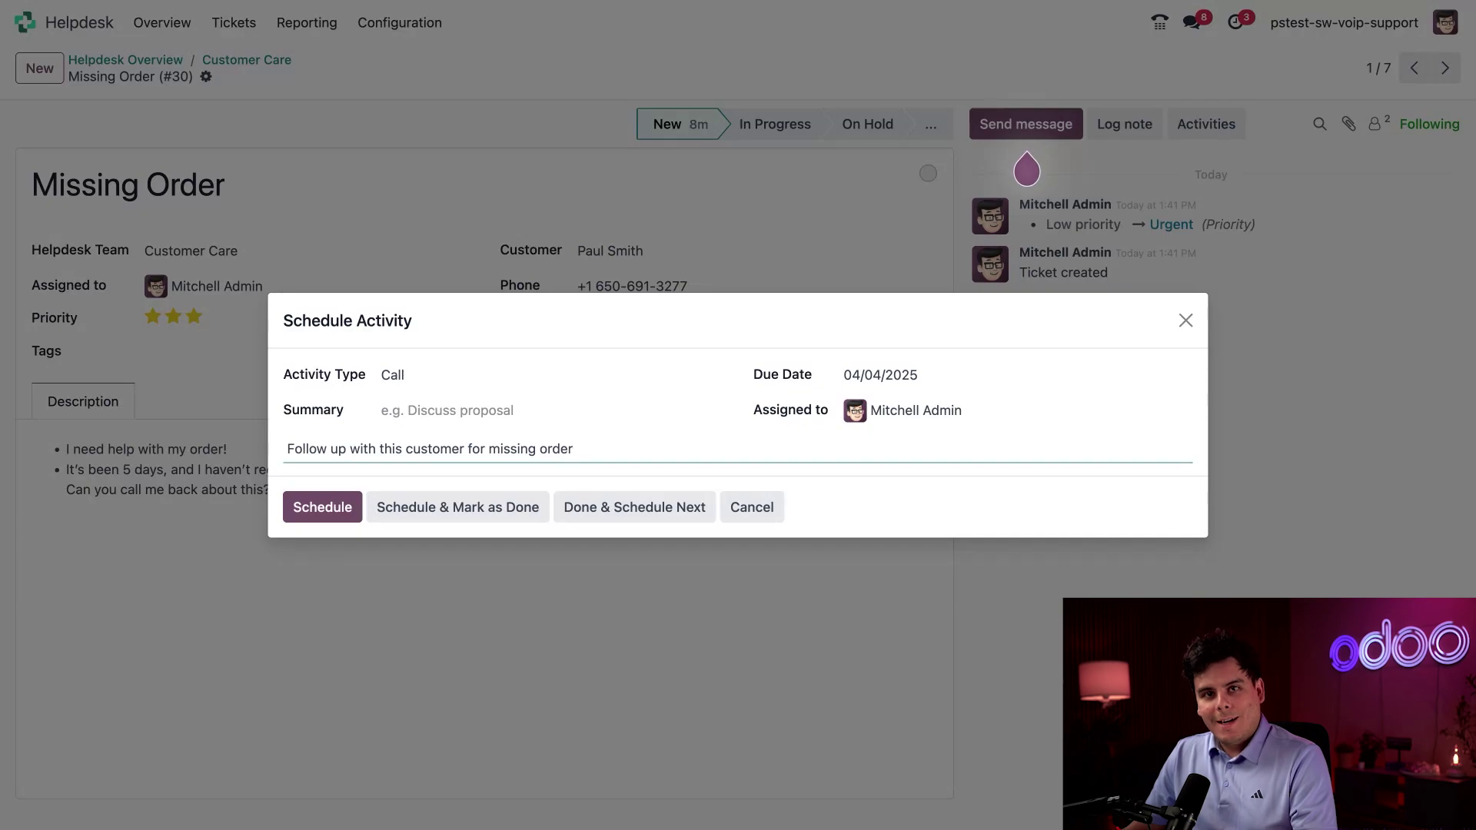
click(312, 509)
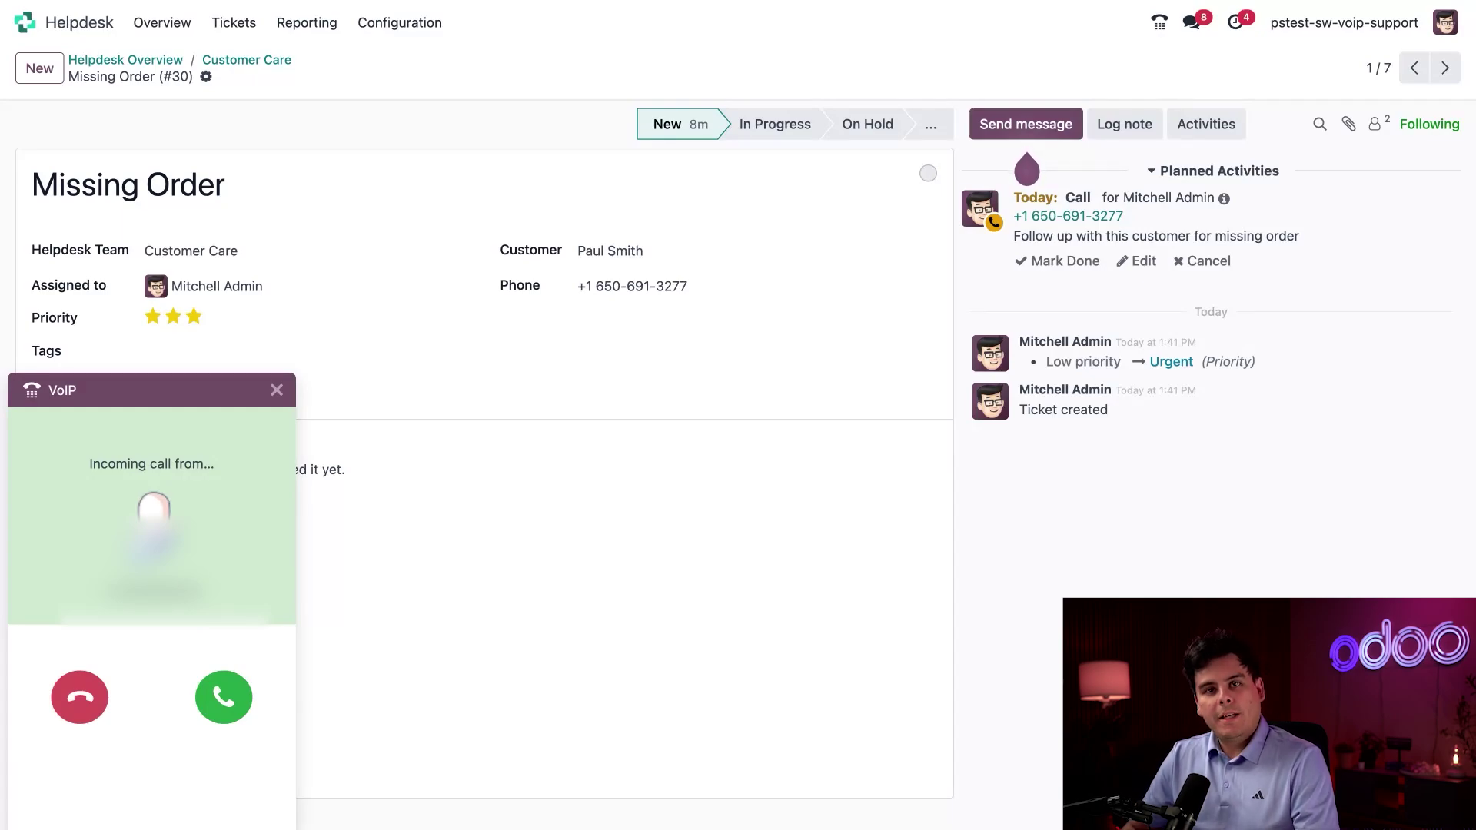
Answer the incoming call and transfer it to extension 2787.
click(223, 698)
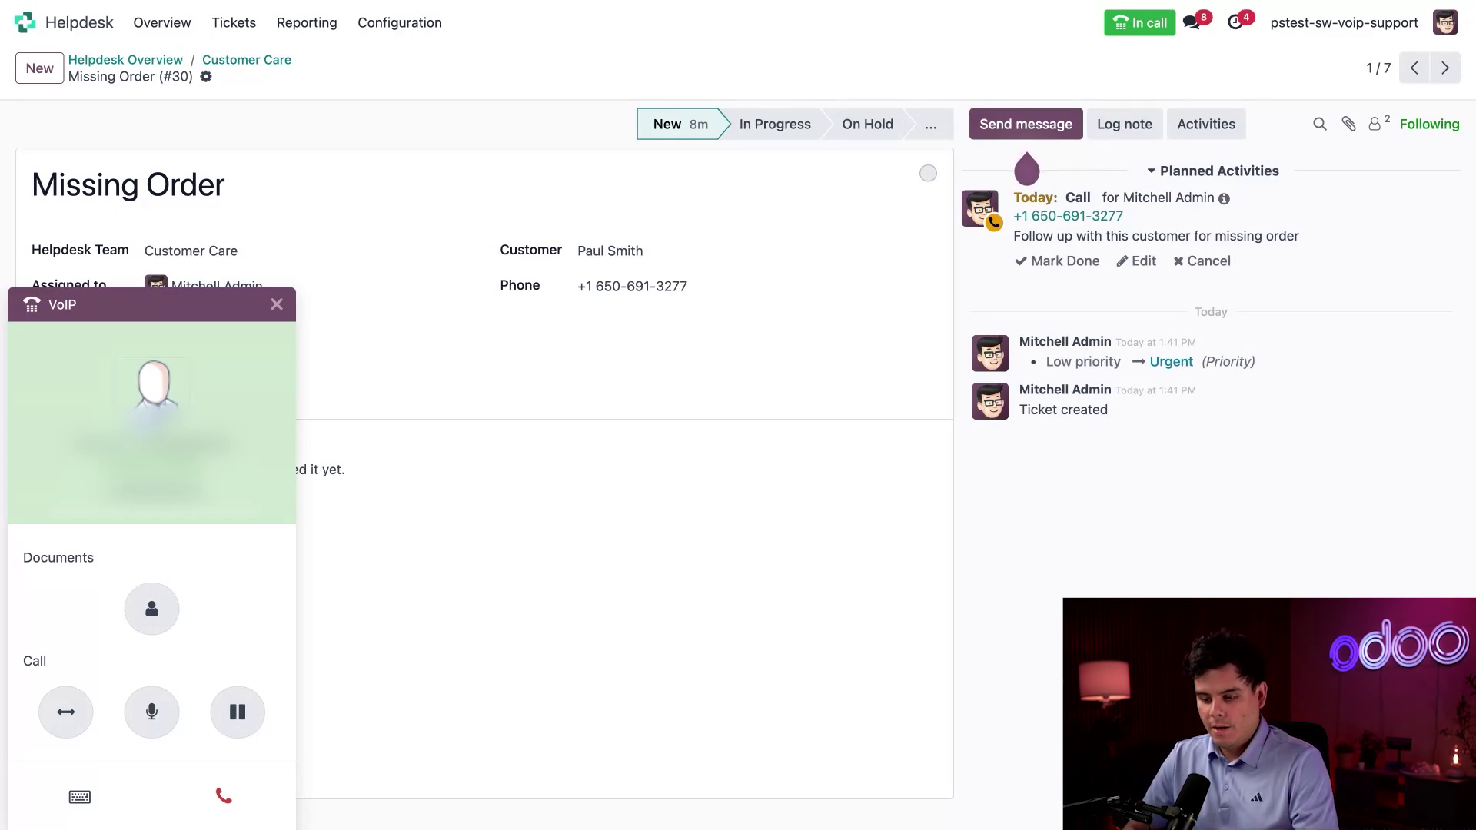
click(65, 711)
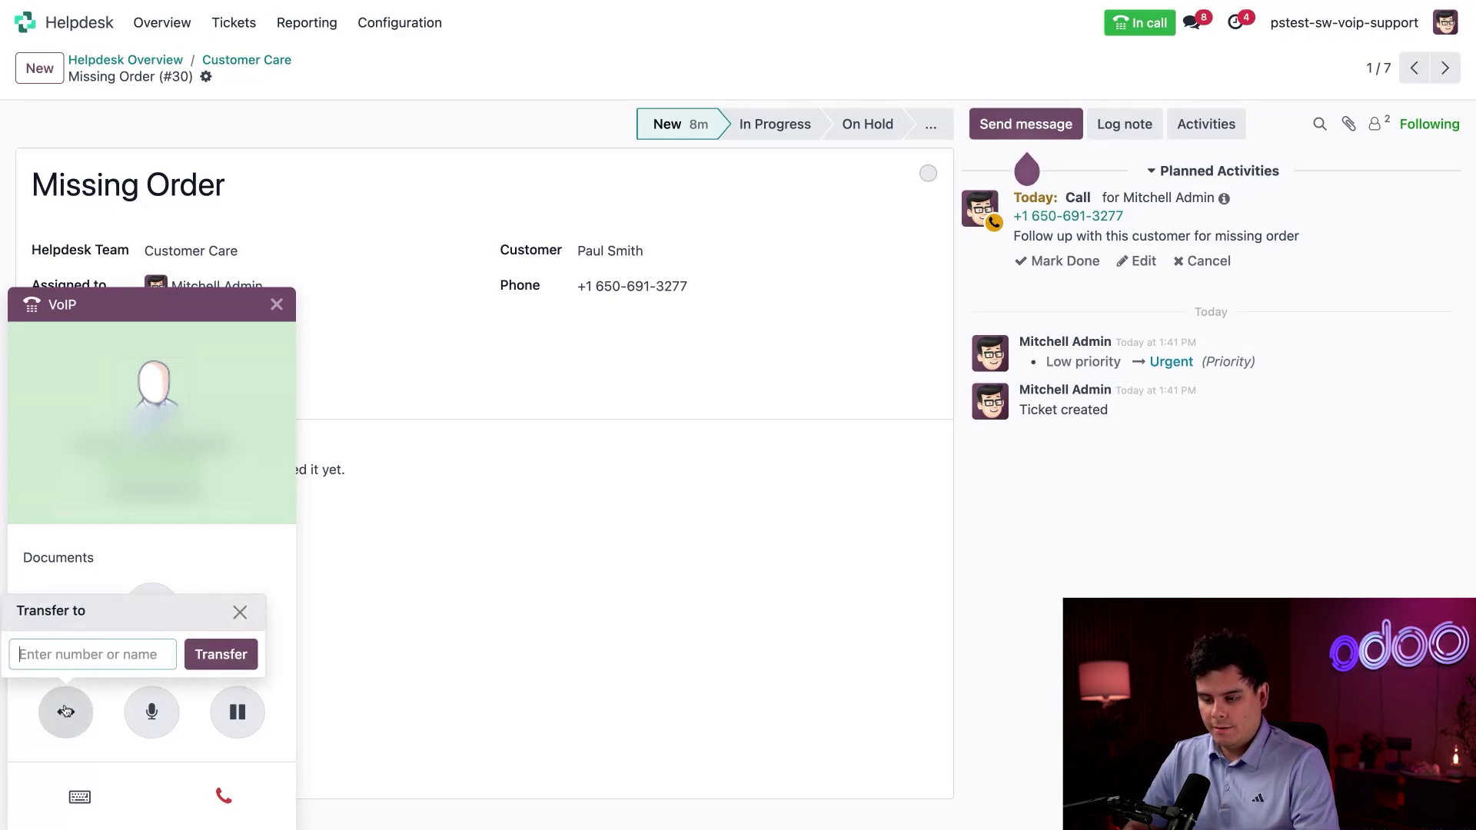
click(109, 654)
text(2787)
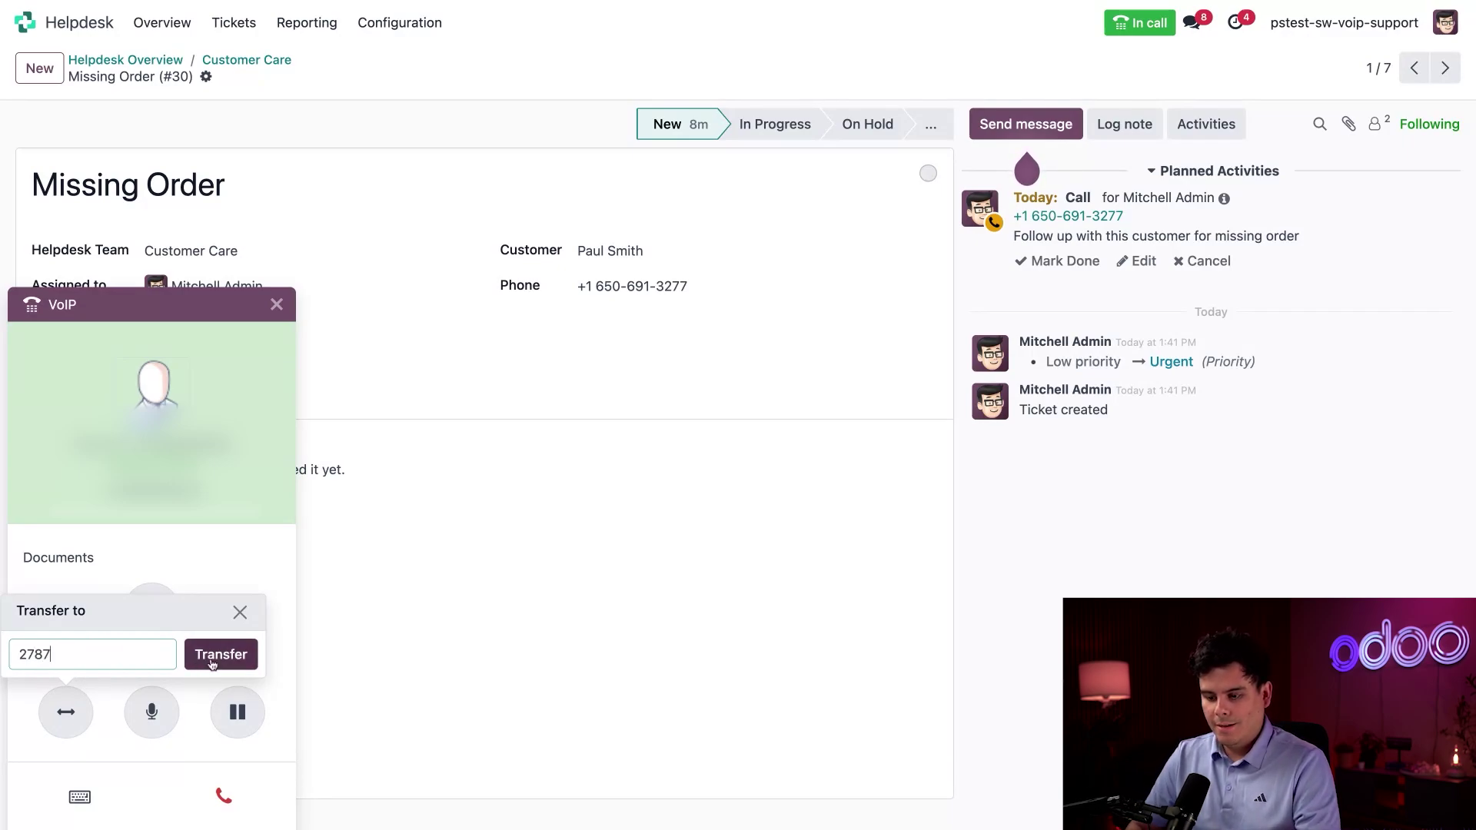
click(213, 659)
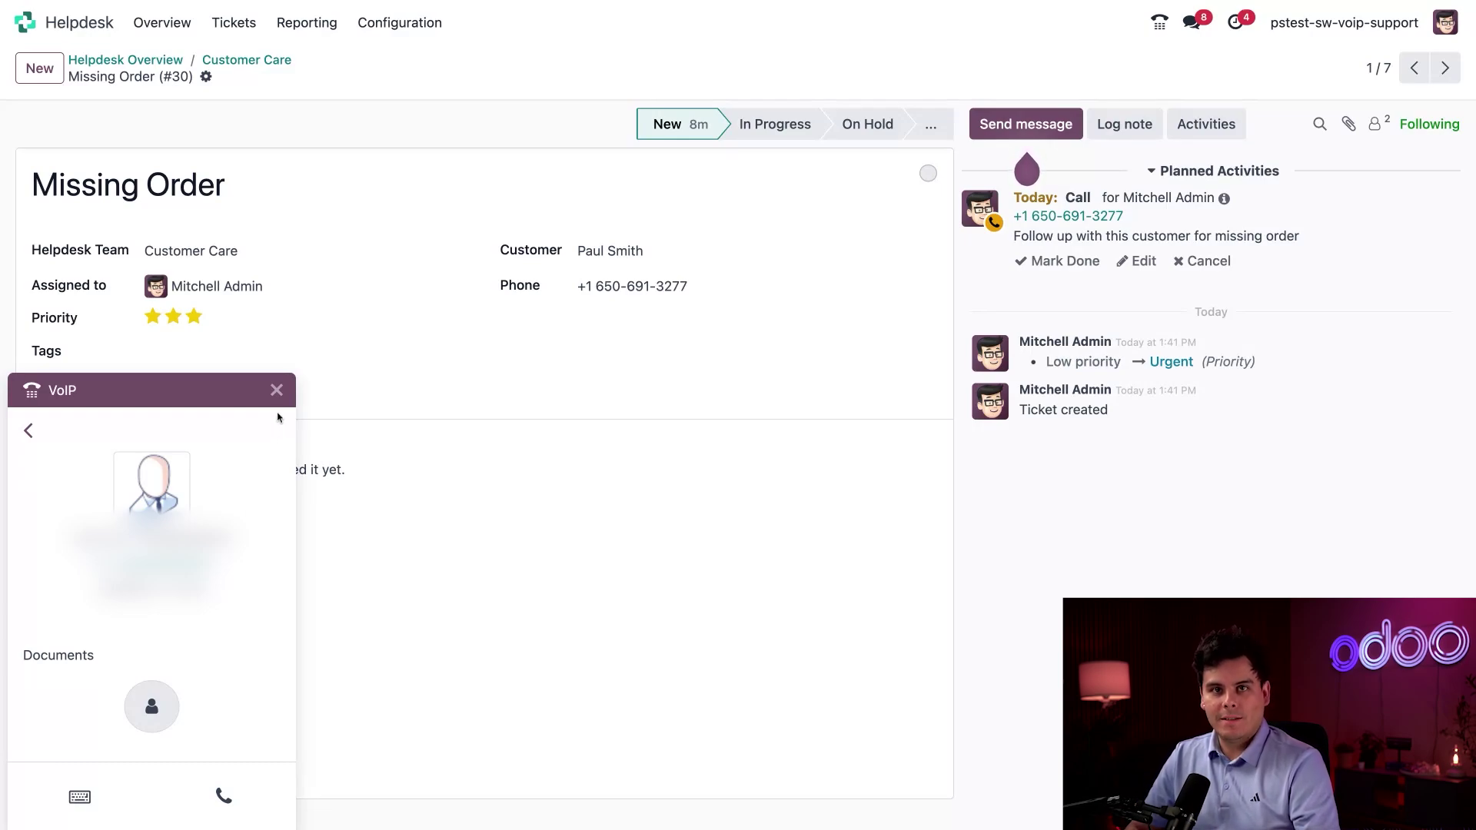
Close the phone panel and call the customer from the ticket's planned Call activity.
click(276, 391)
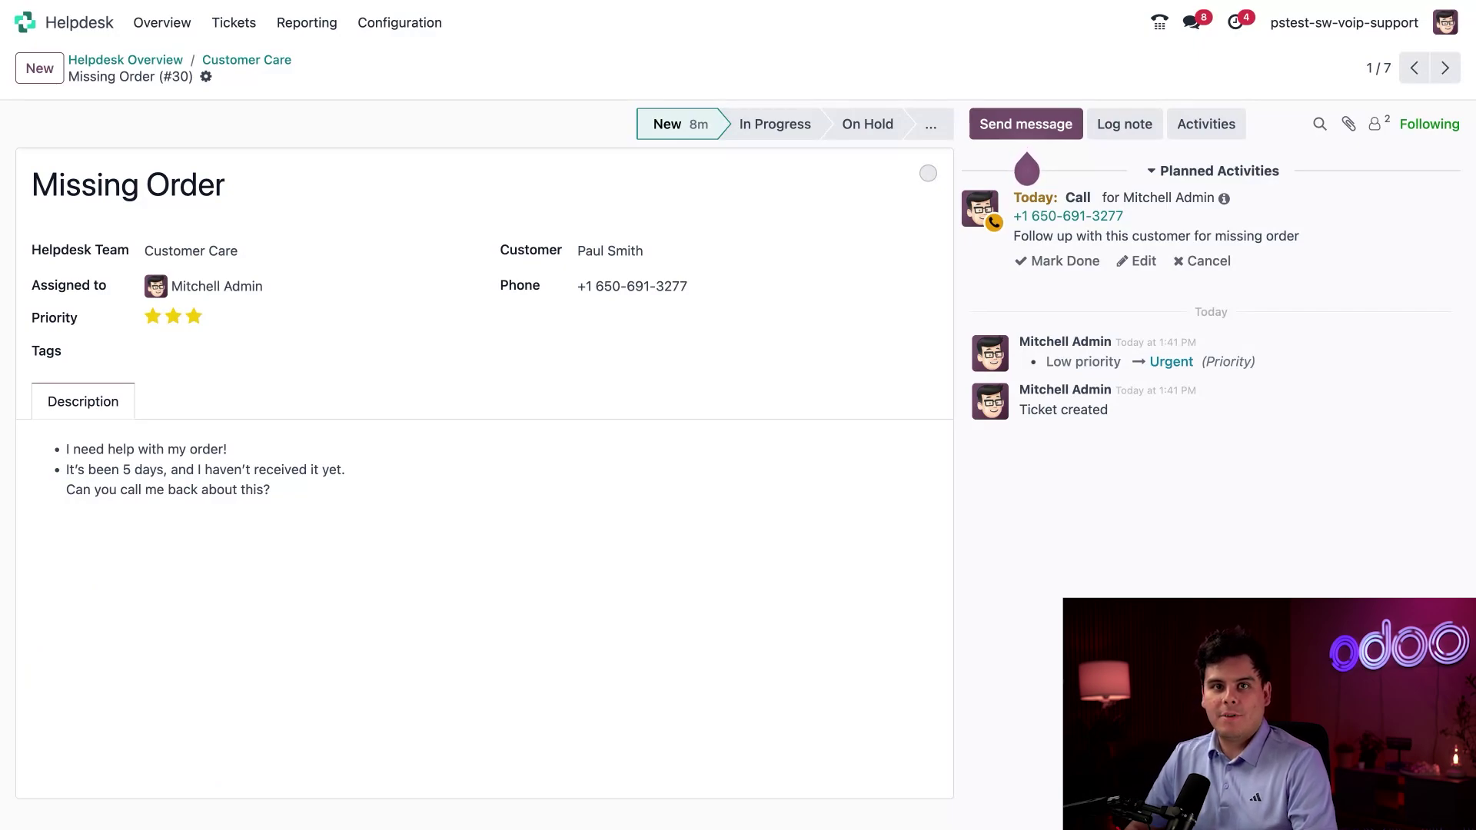
click(721, 288)
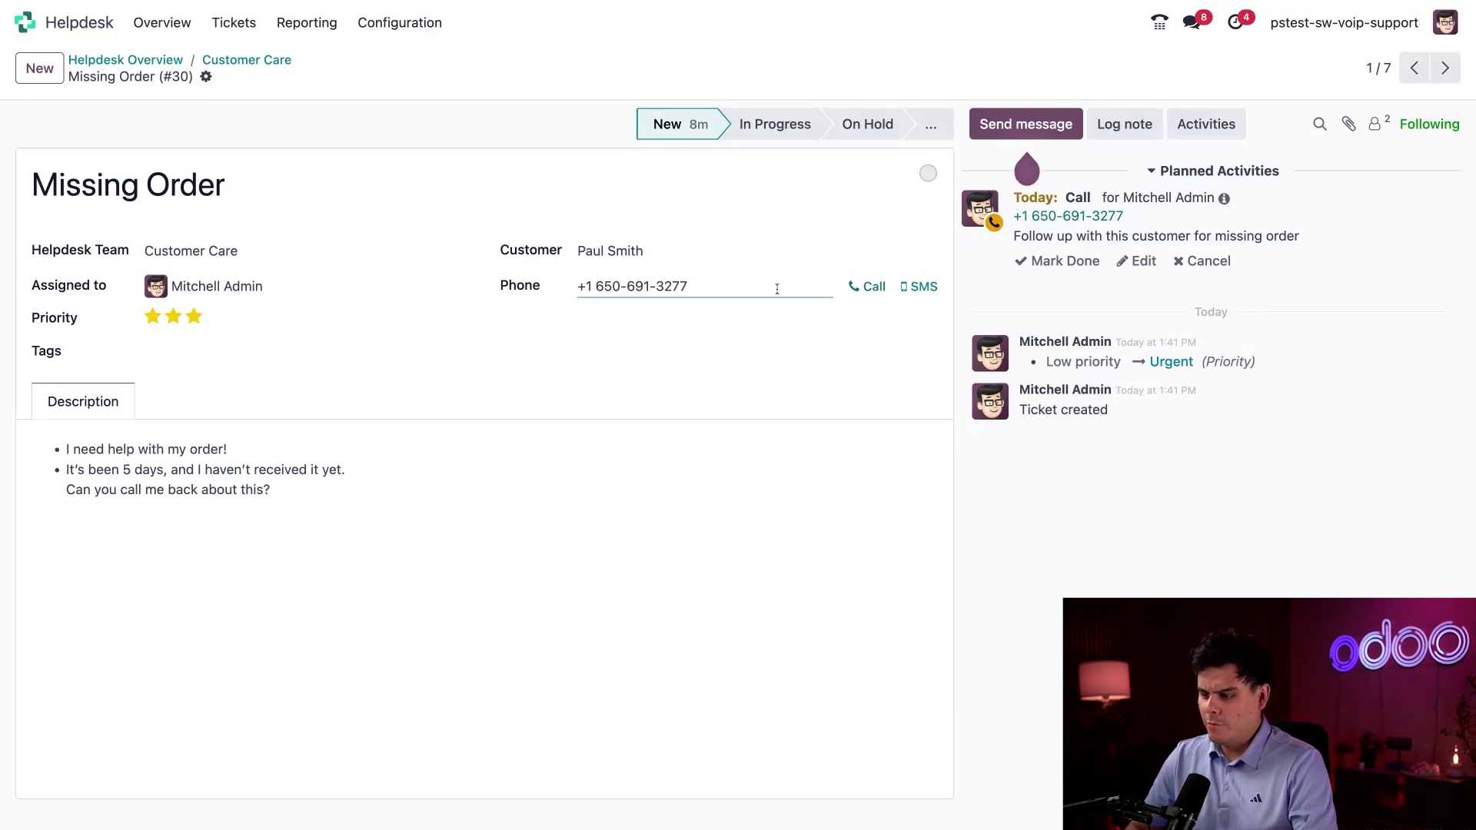
click(1080, 220)
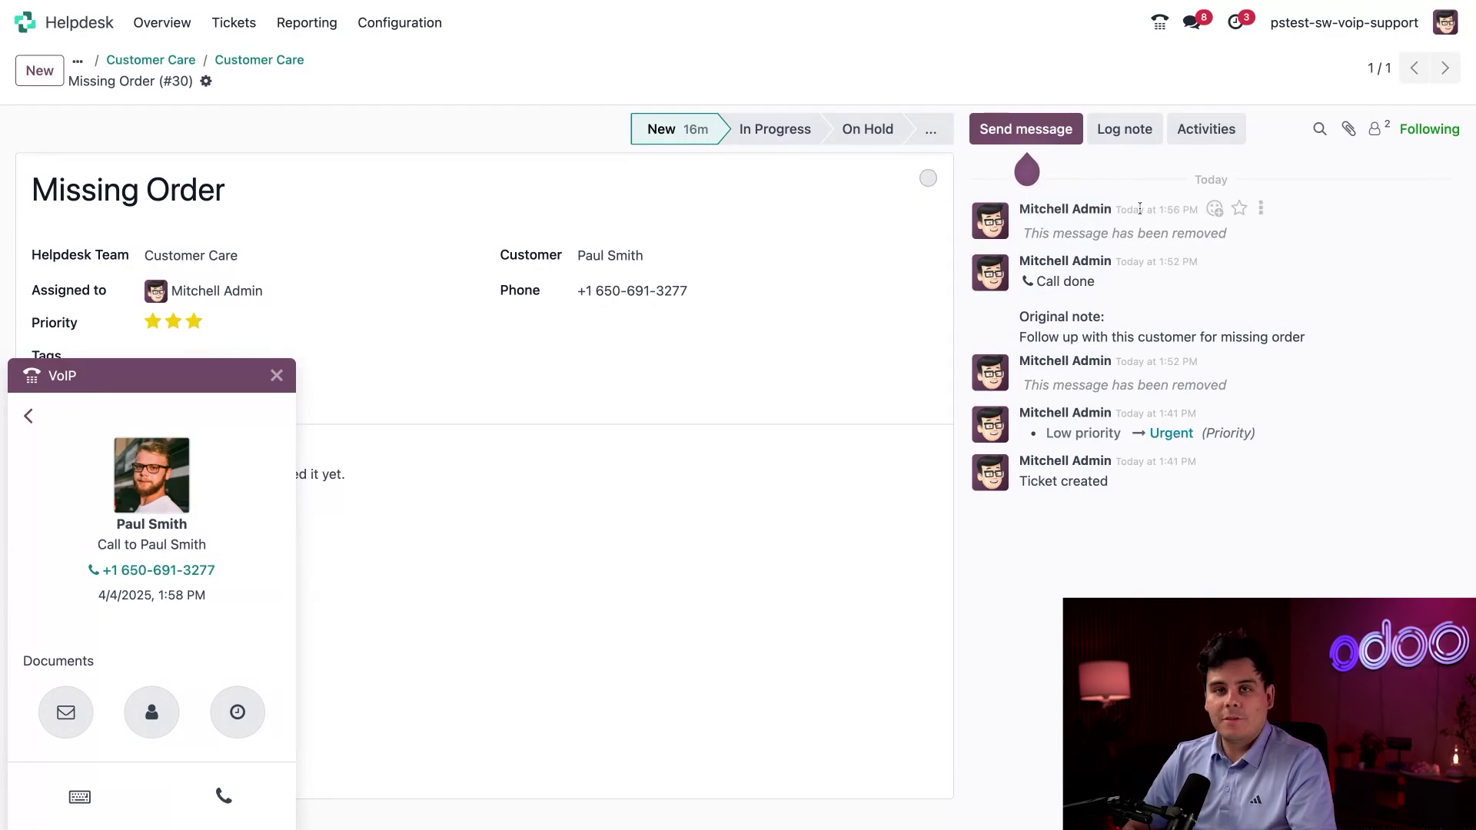
Log the internal note 'the call went fine. He just seemed frustrated.' on the ticket.
click(1130, 130)
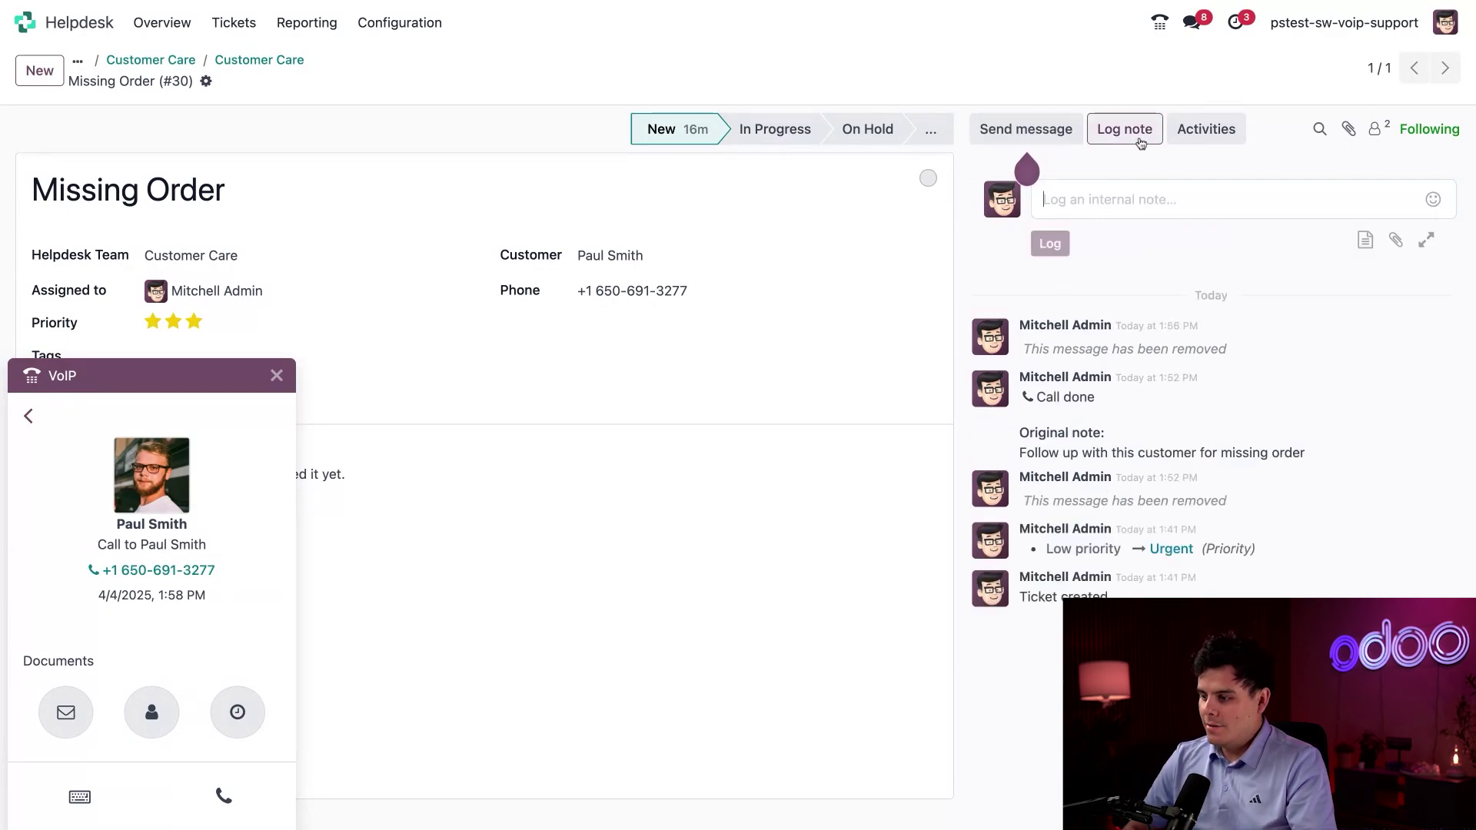
text(the c)
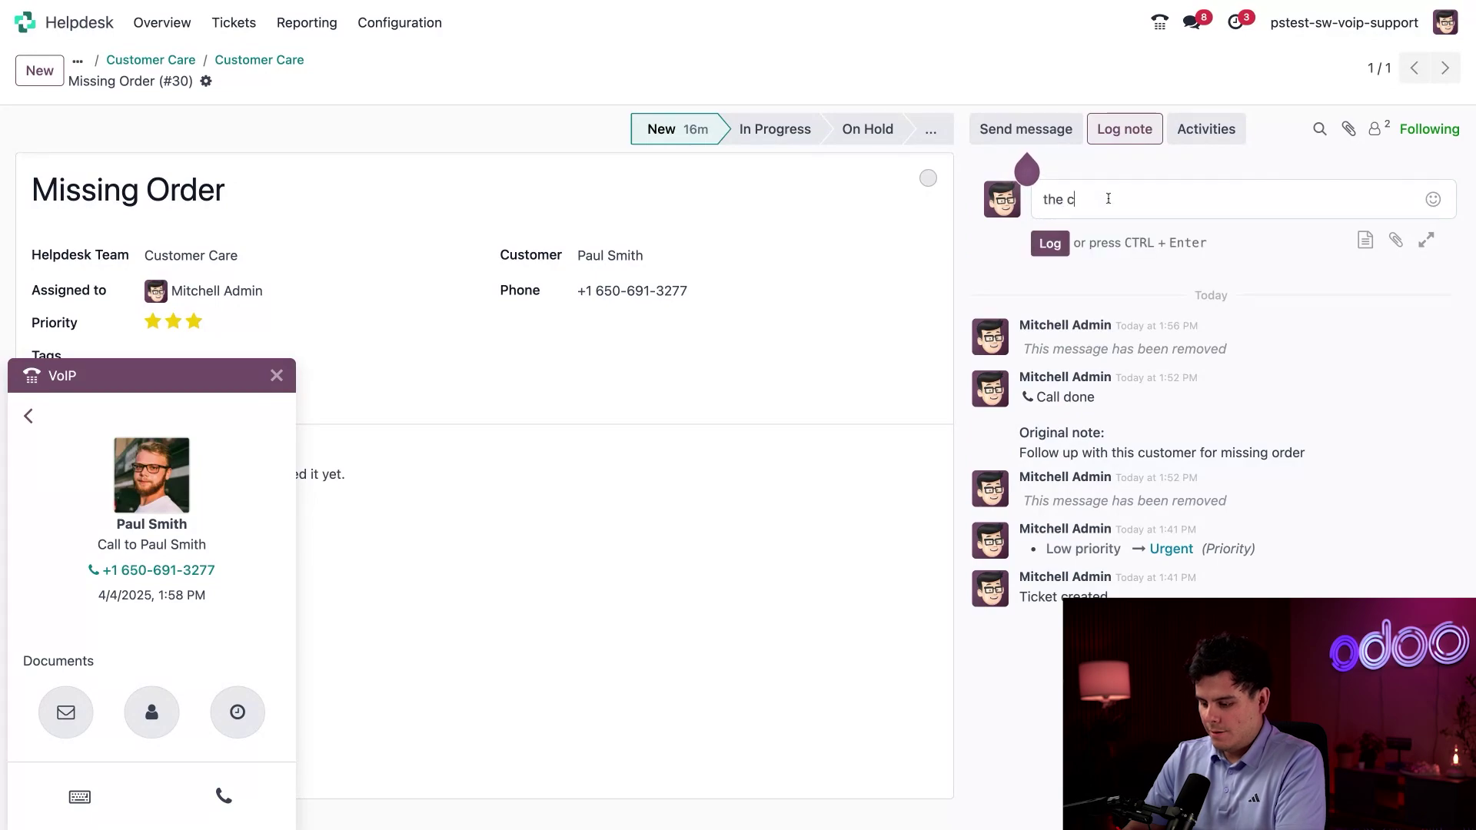
text(all went fine)
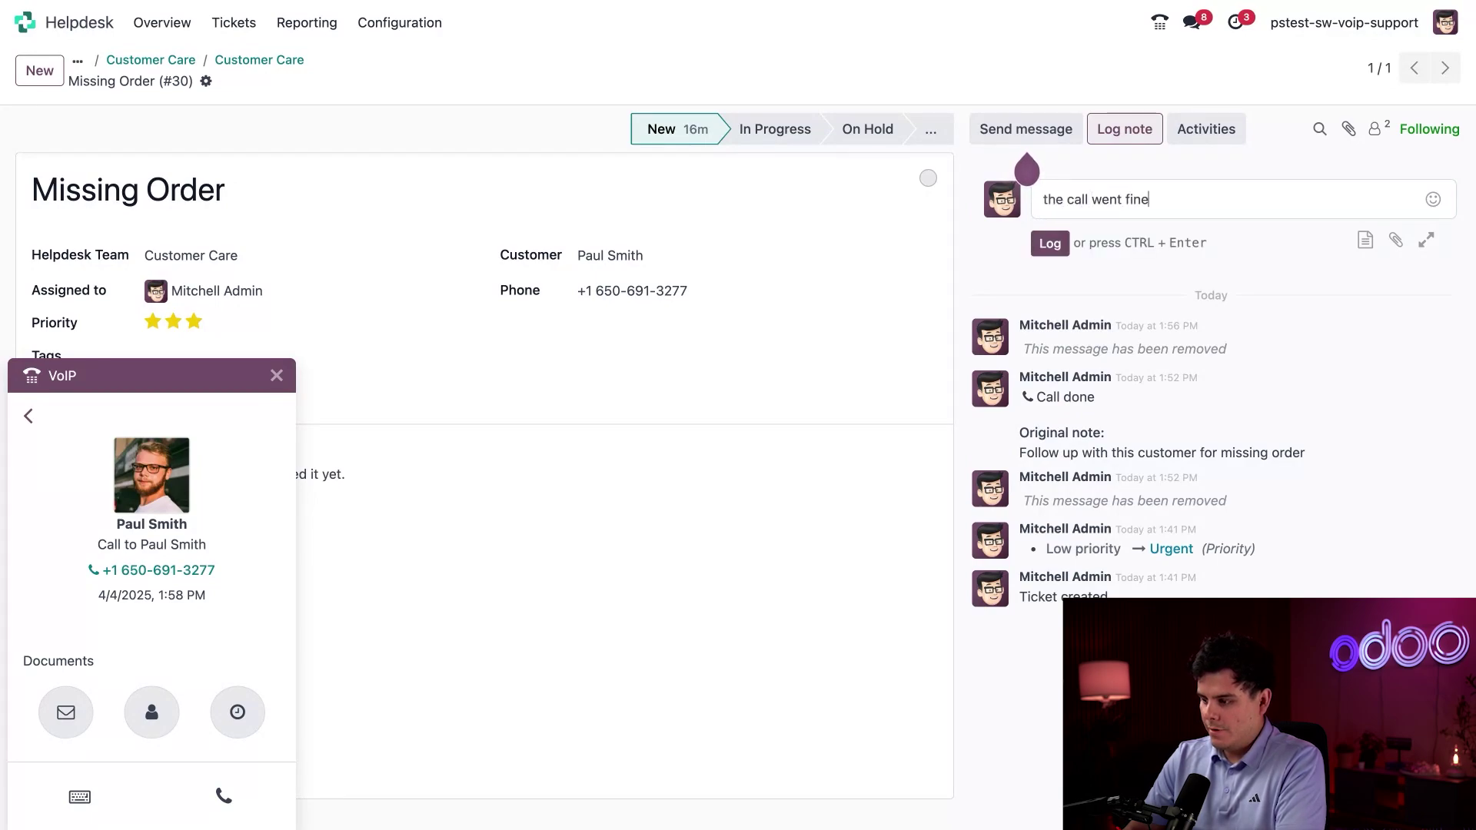
text(. He just see)
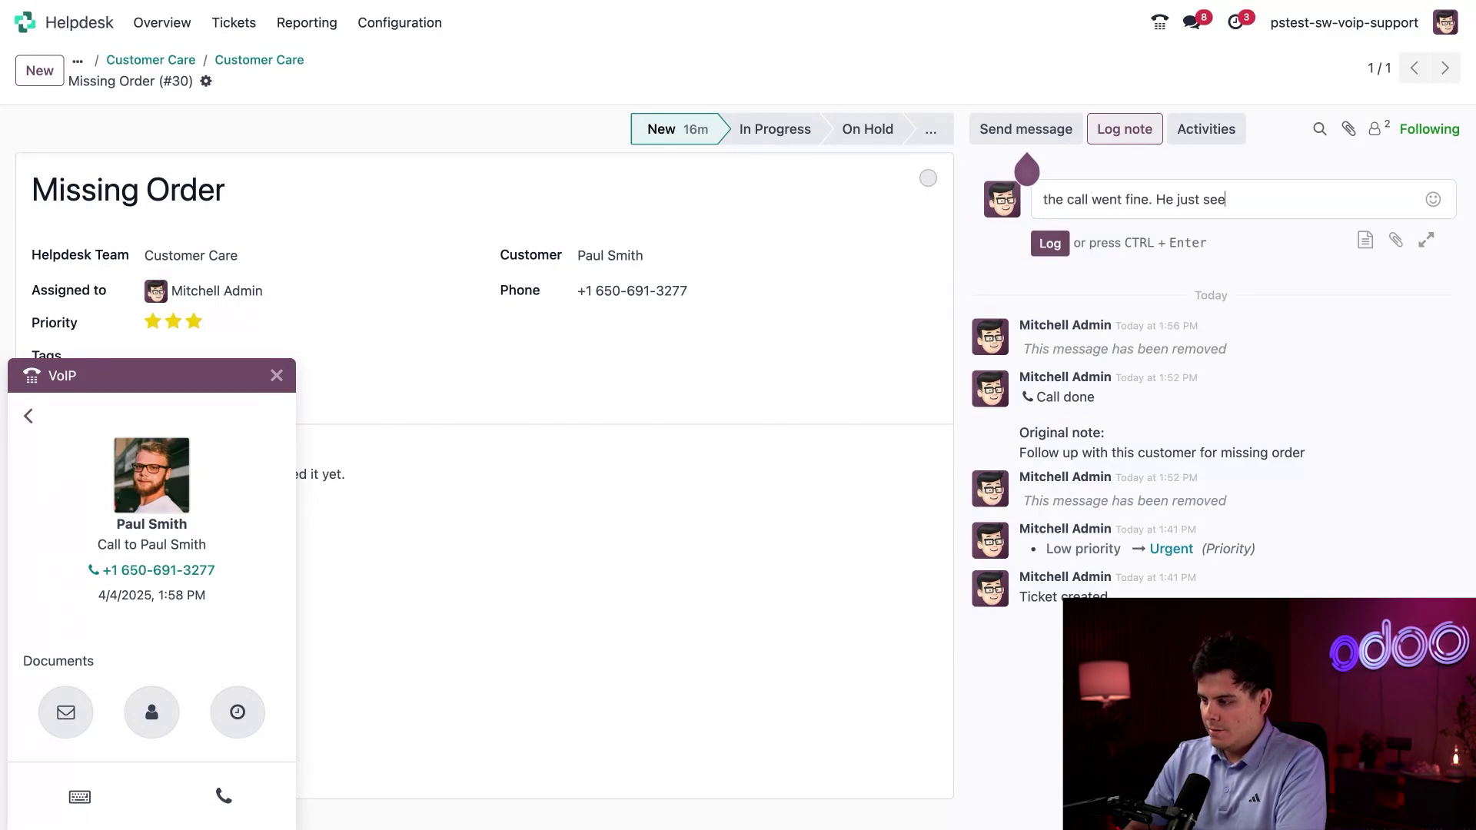
text(med frustrated.)
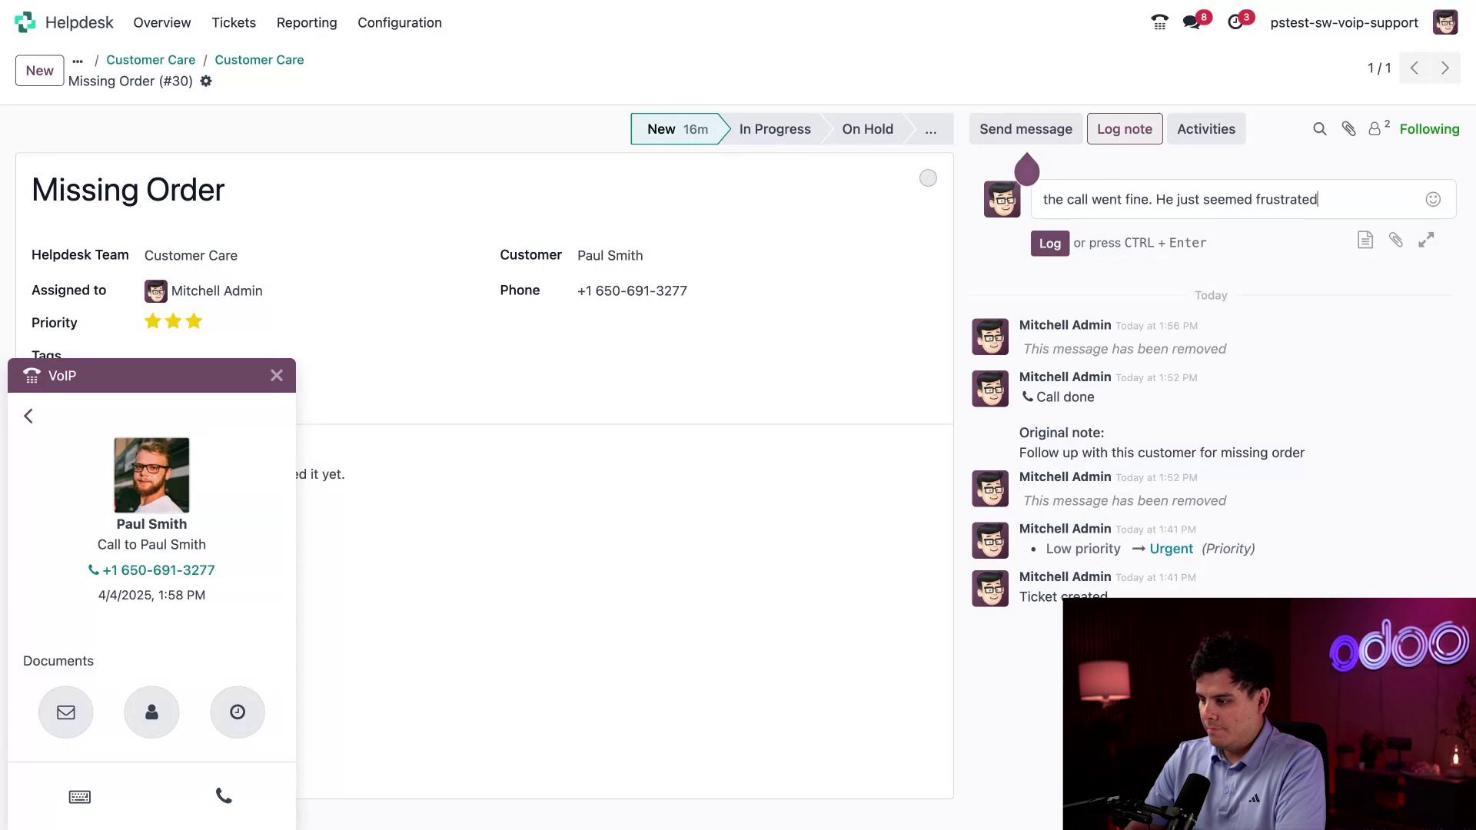
click(1050, 243)
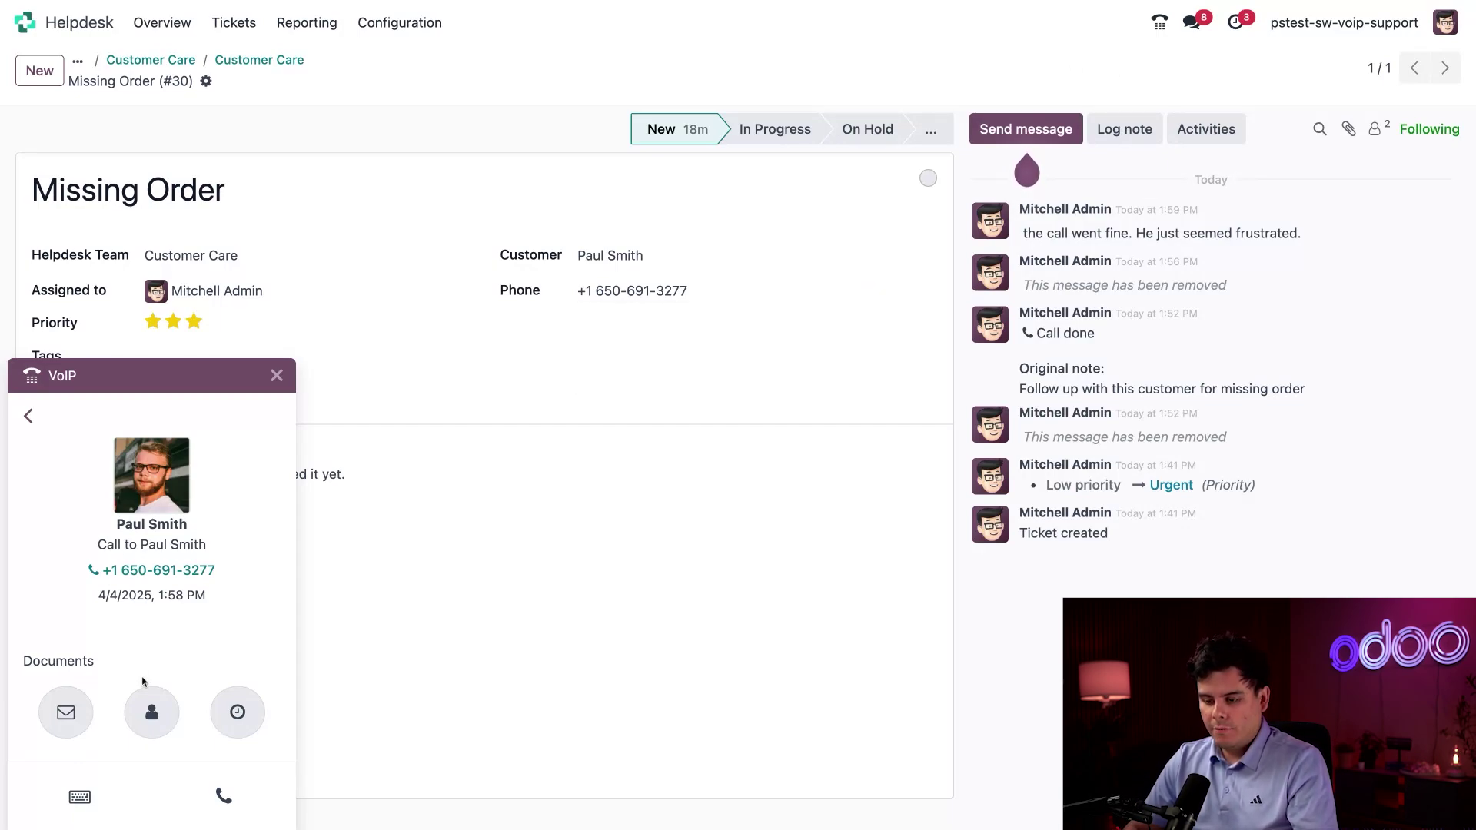
Replace the street address on the customer's contact with the new one and save.
click(153, 716)
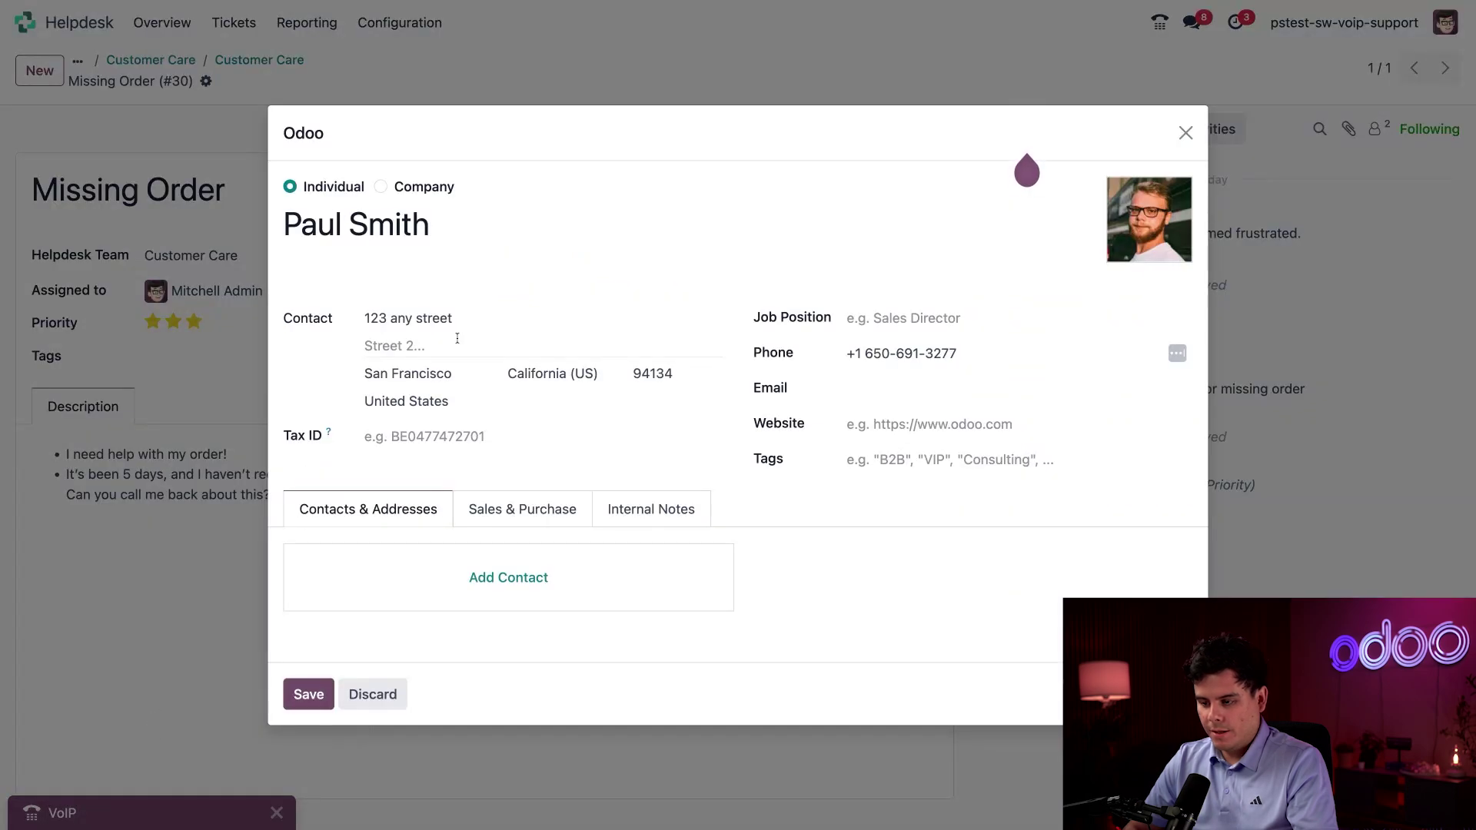
triple_click(428, 319)
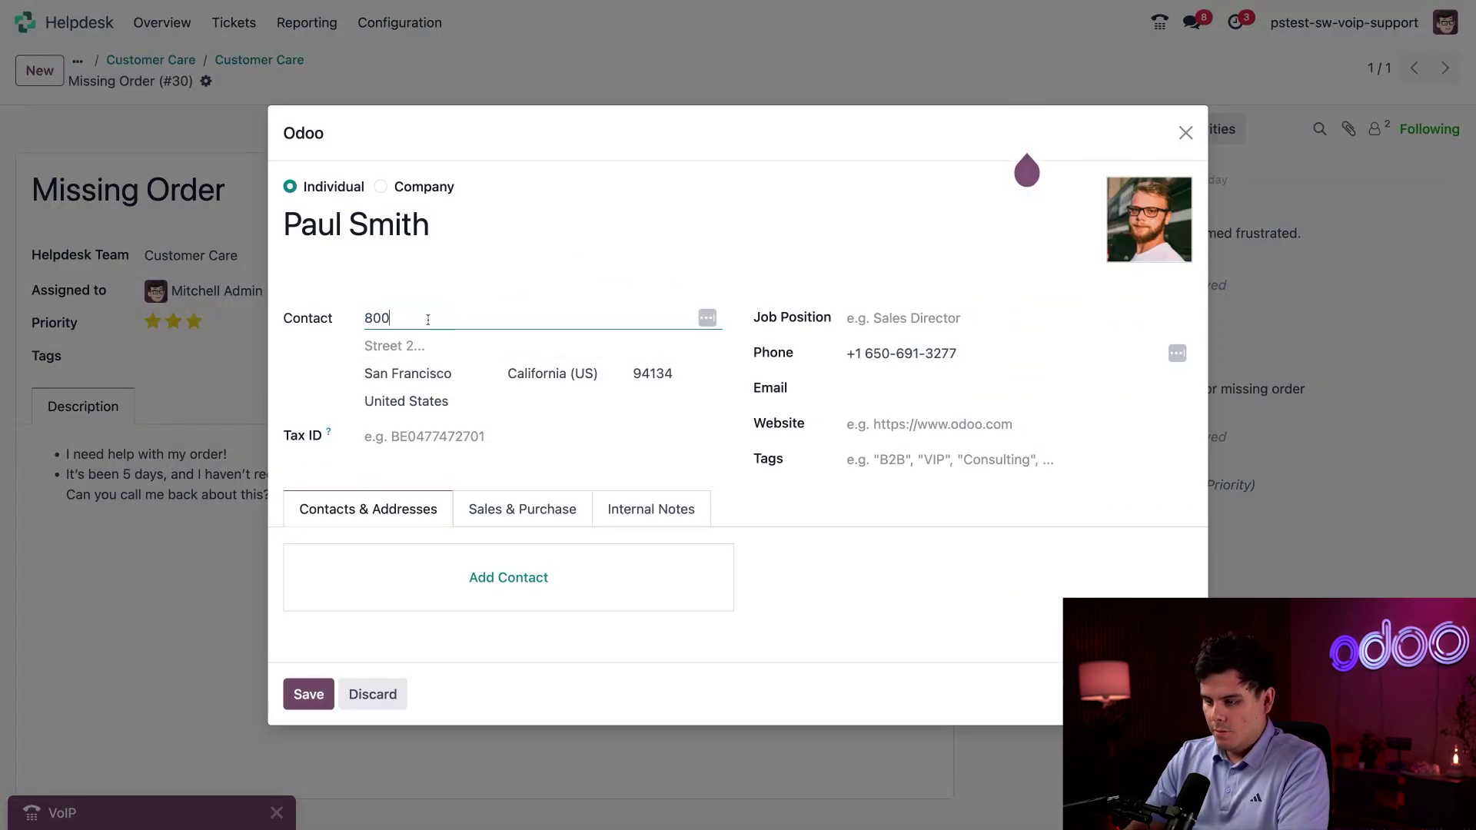
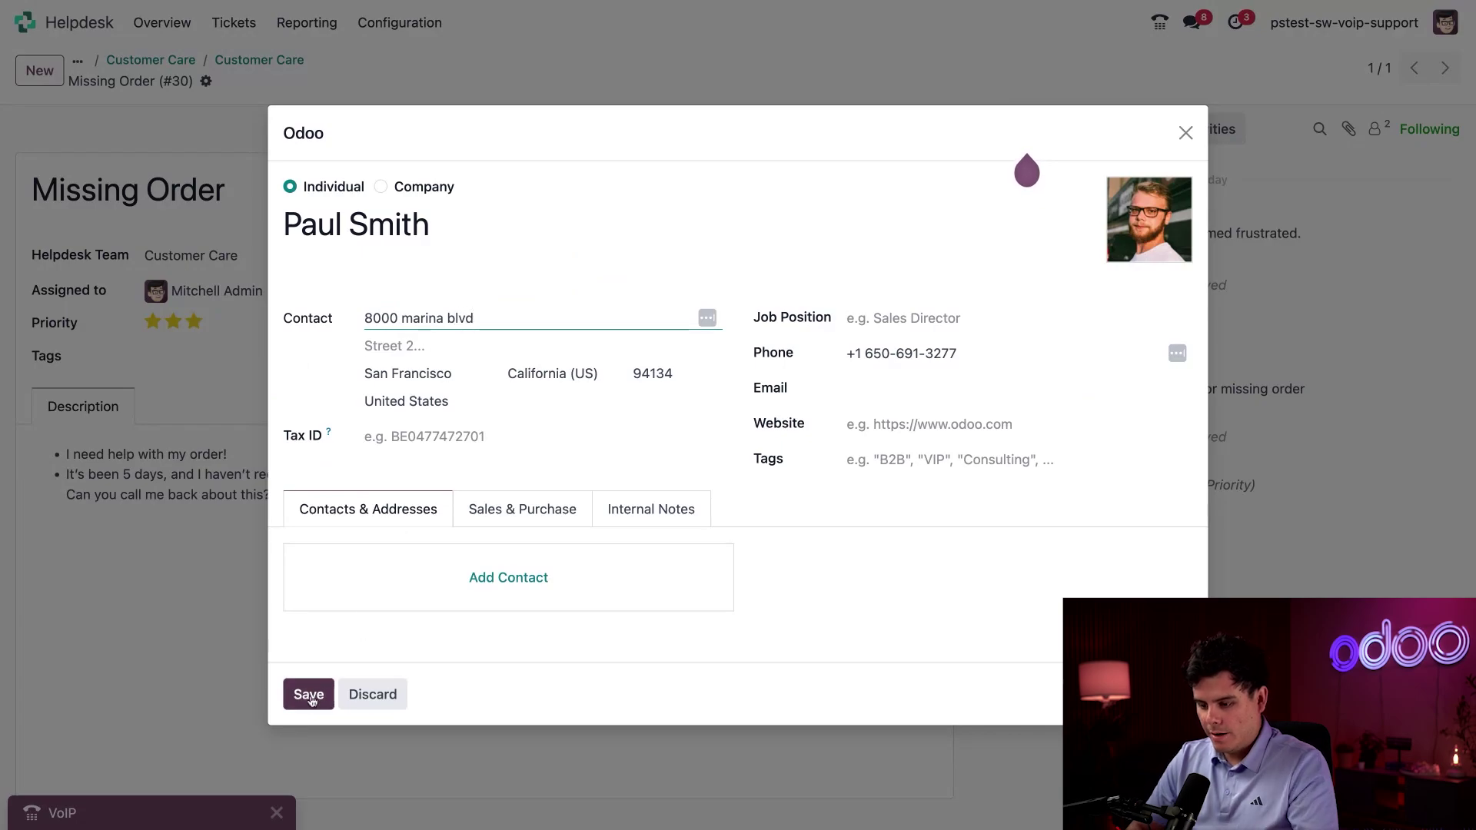
click(308, 696)
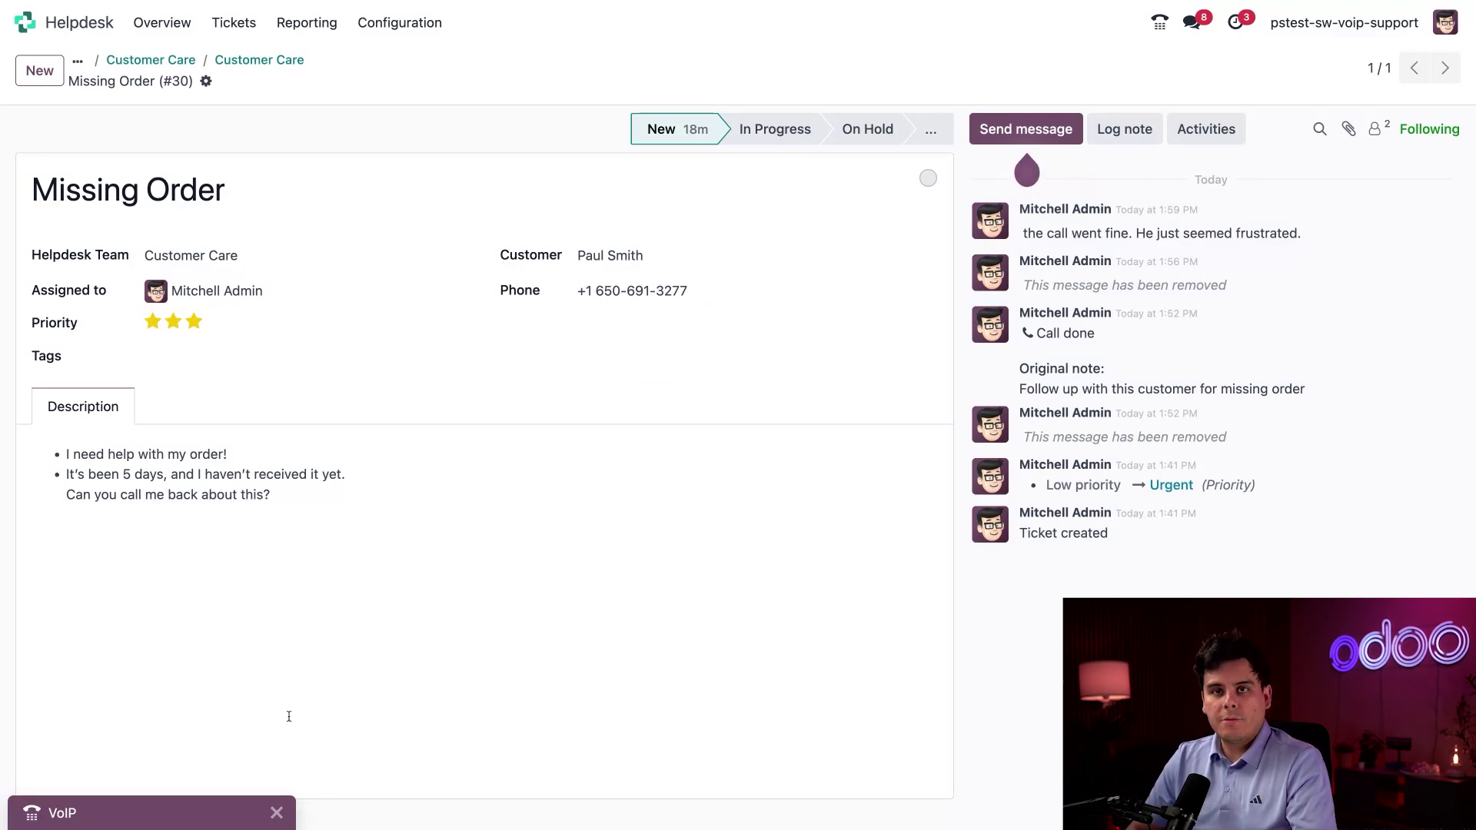
Start a follow-up Call activity from the call details, due 04/11/2025.
click(162, 814)
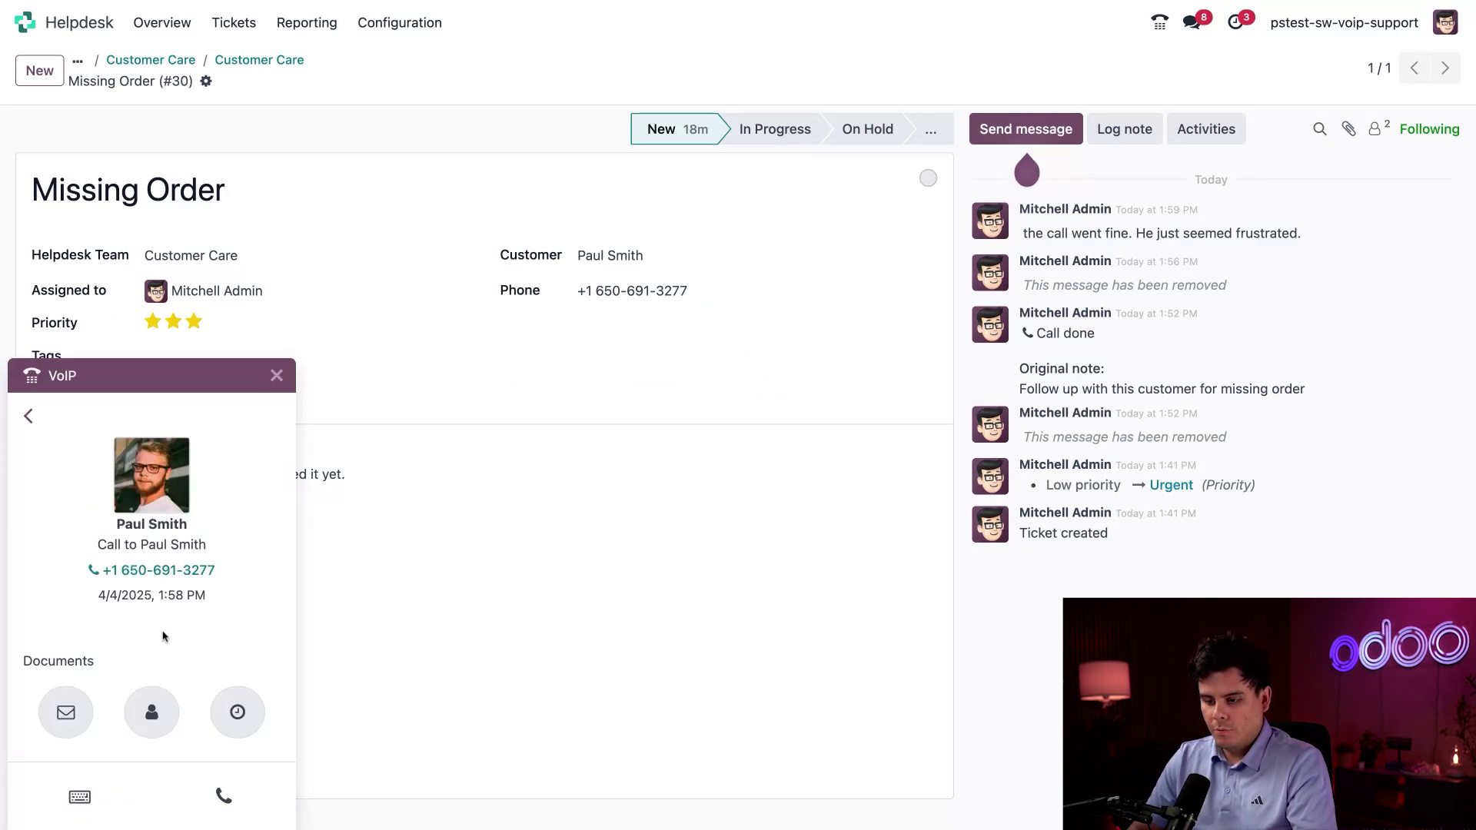
click(237, 712)
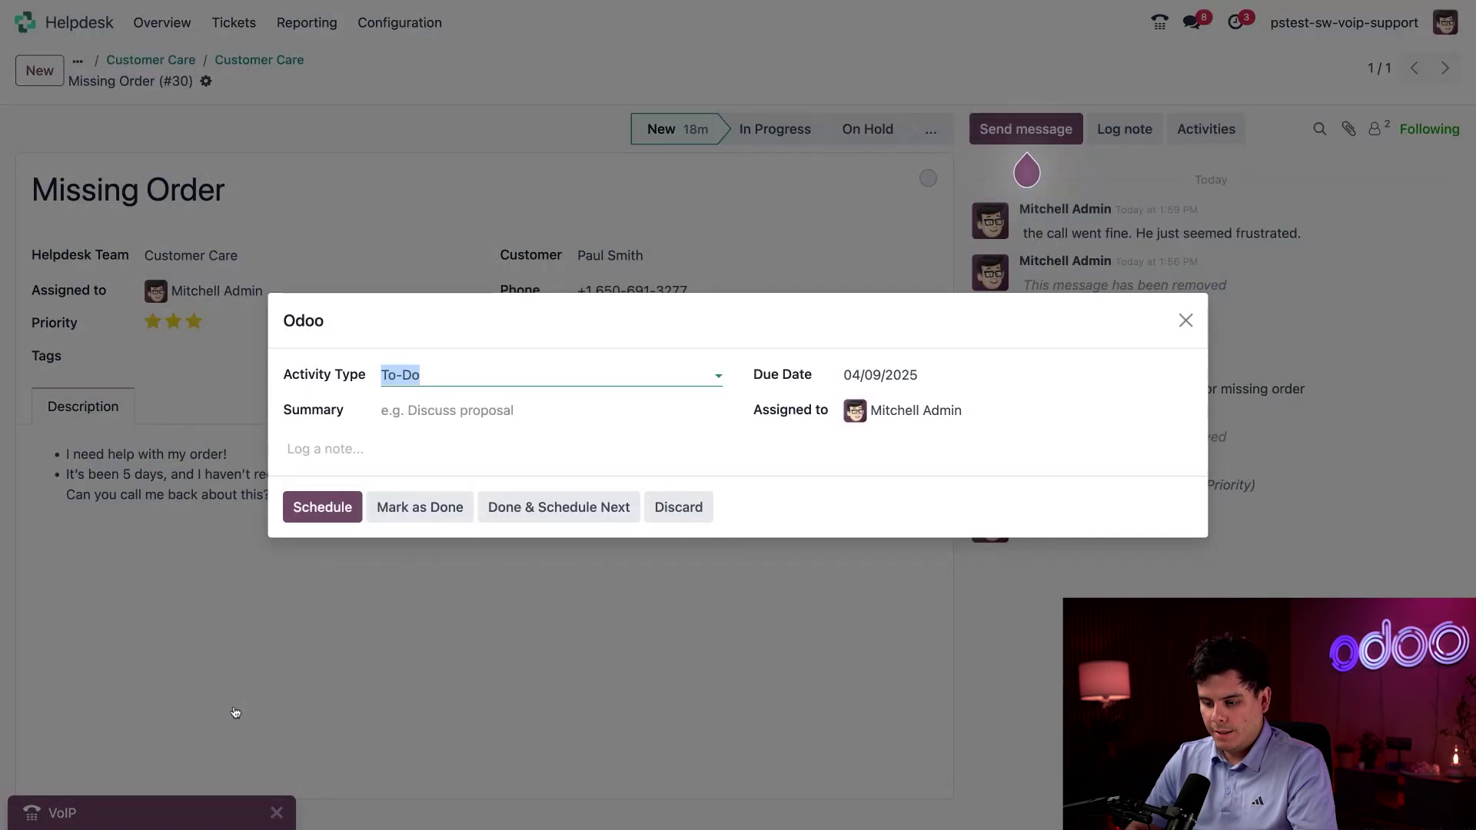
click(537, 372)
click(430, 447)
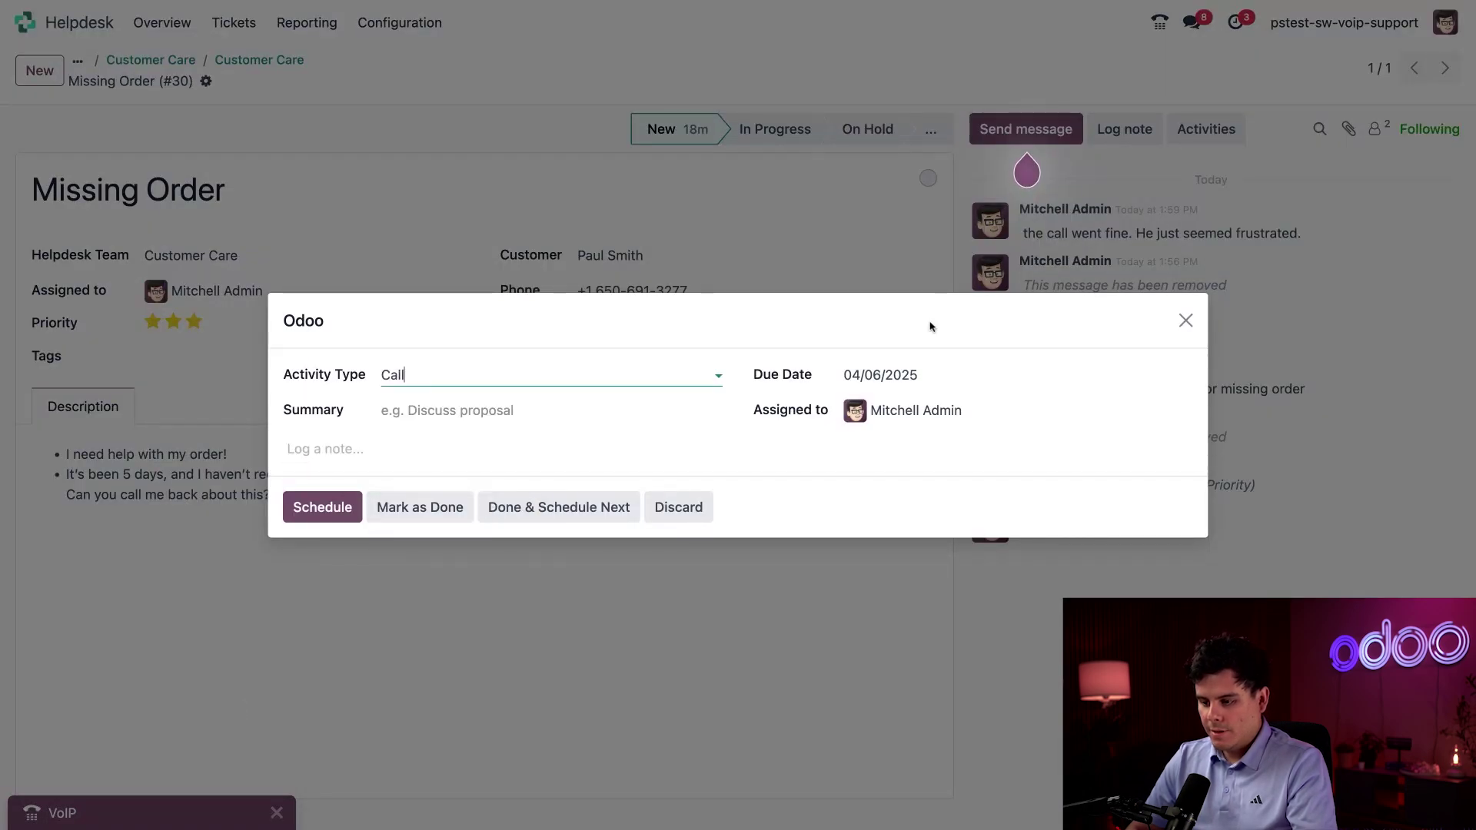
click(926, 376)
click(1133, 569)
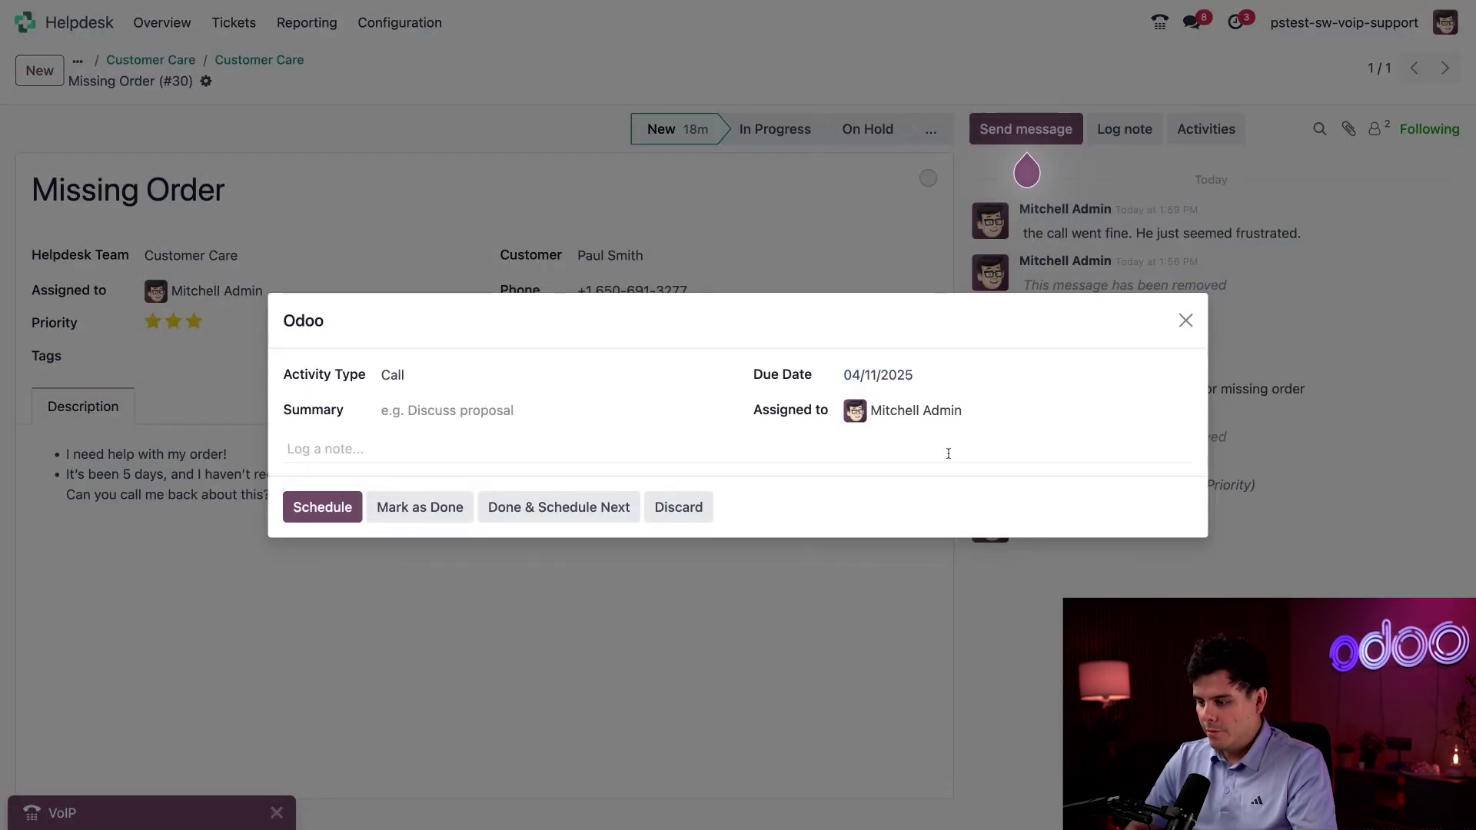
Give it summary 'package check' and note 'make sure the package arrived', then schedule it.
click(430, 422)
text(make)
key(BackSpace)
key(BackSpace)
key(BackSpace)
key(BackSpace)
text(package check)
key(Tab)
key(Tab)
key(Tab)
text(make sure the package arrived)
click(320, 505)
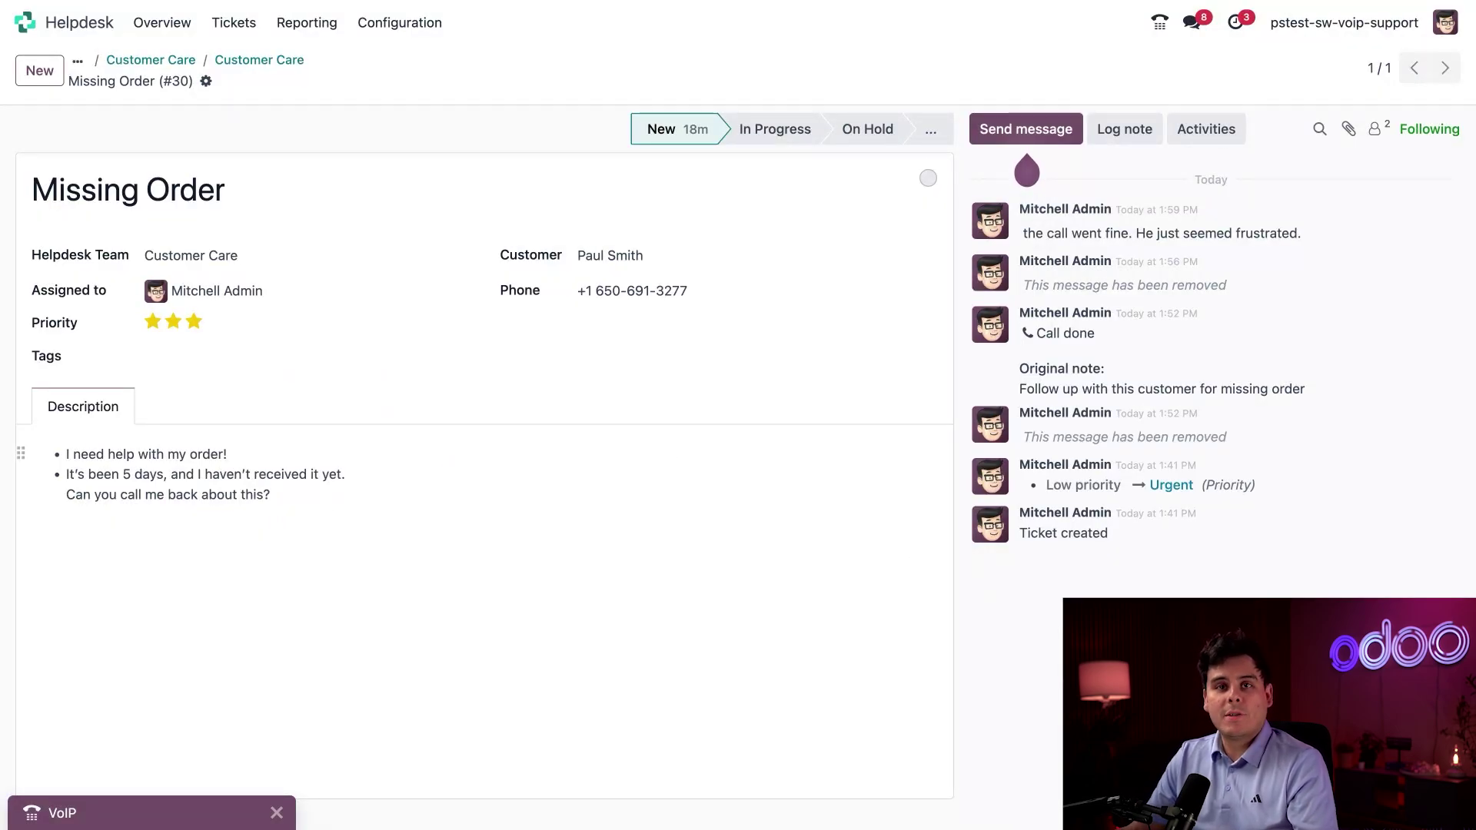
Call the customer's number, hang up before it connects, and collapse the phone panel.
click(183, 819)
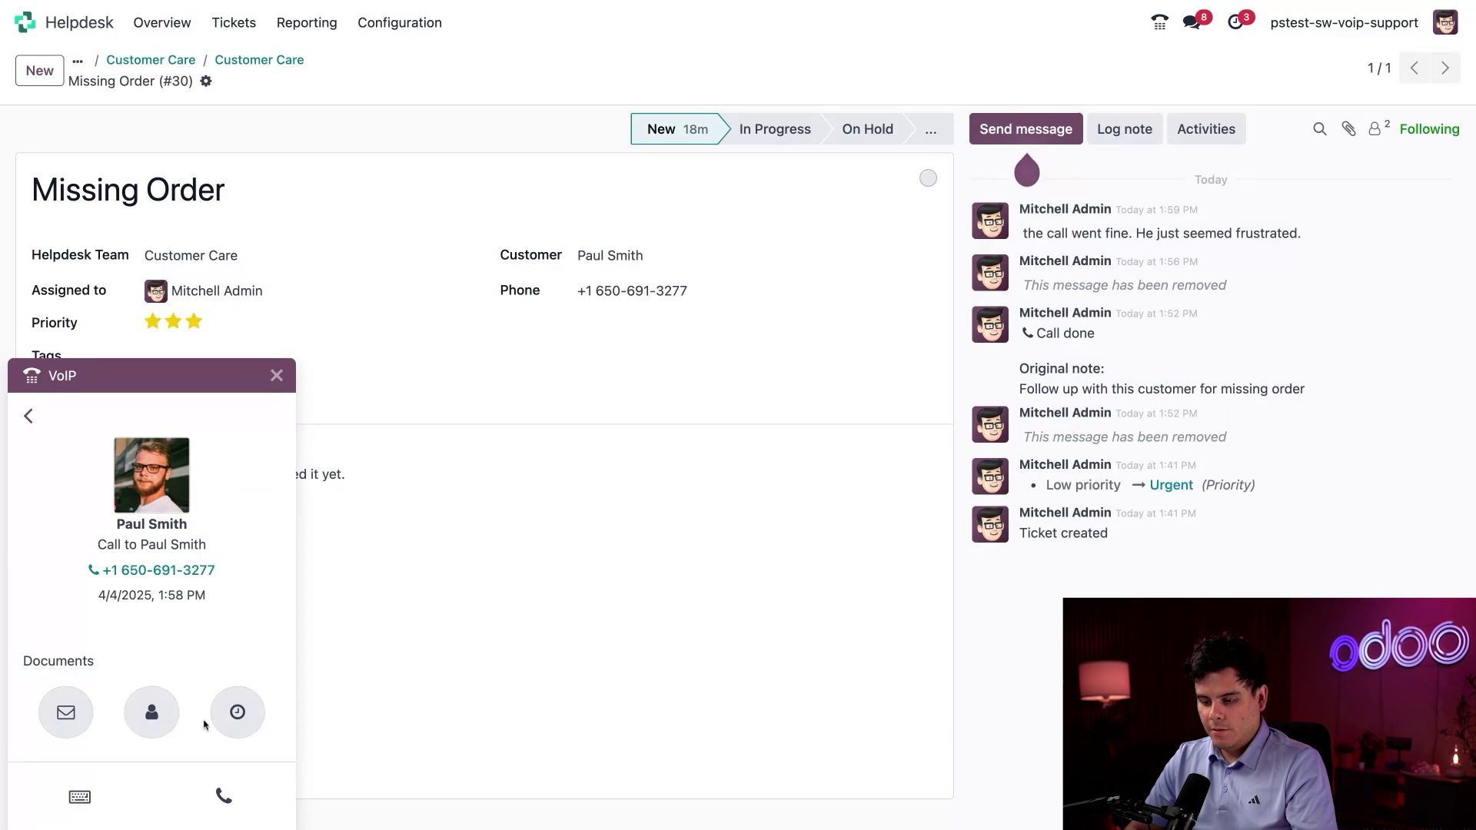
click(220, 790)
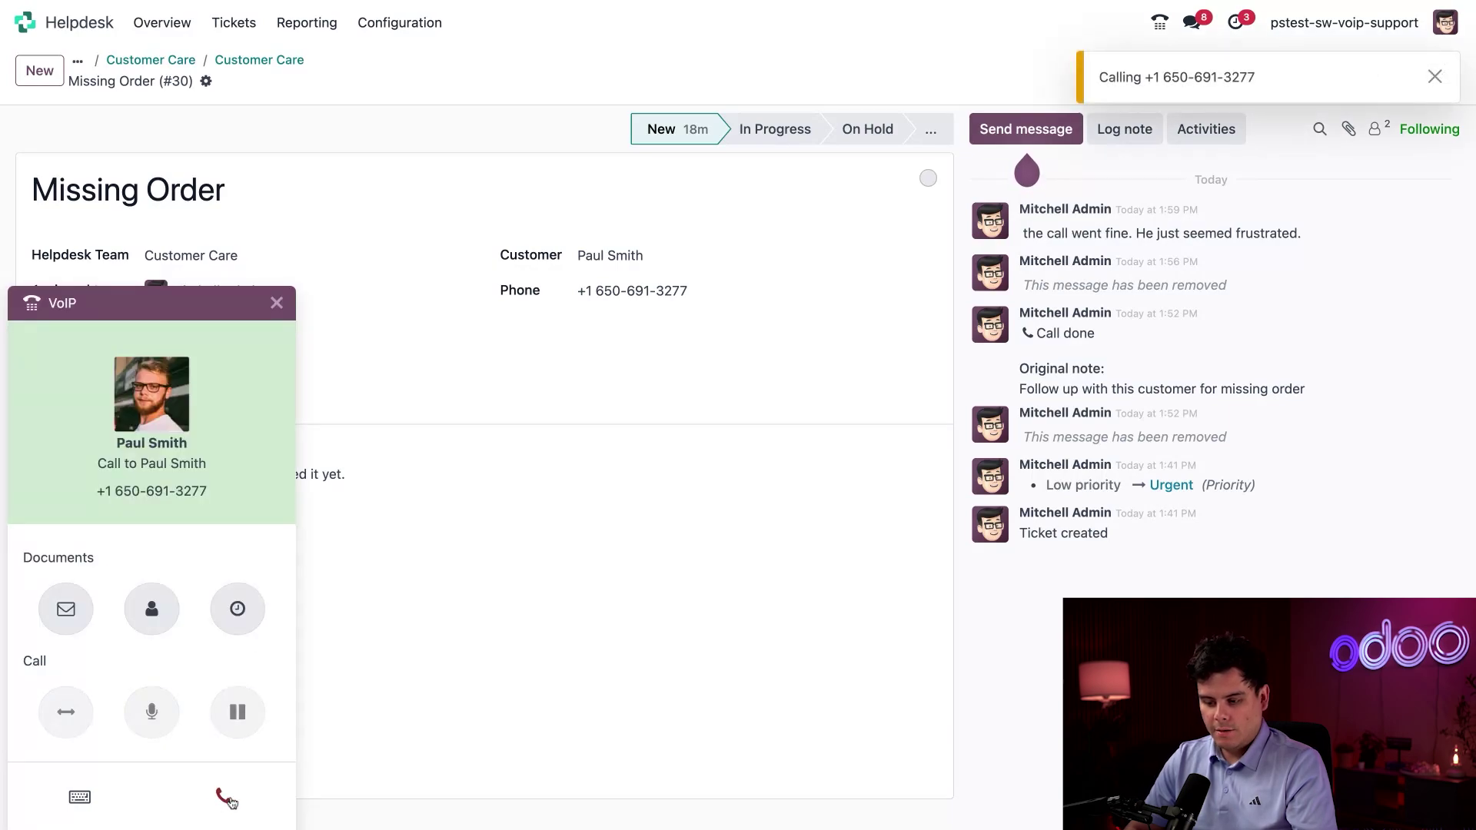
click(228, 798)
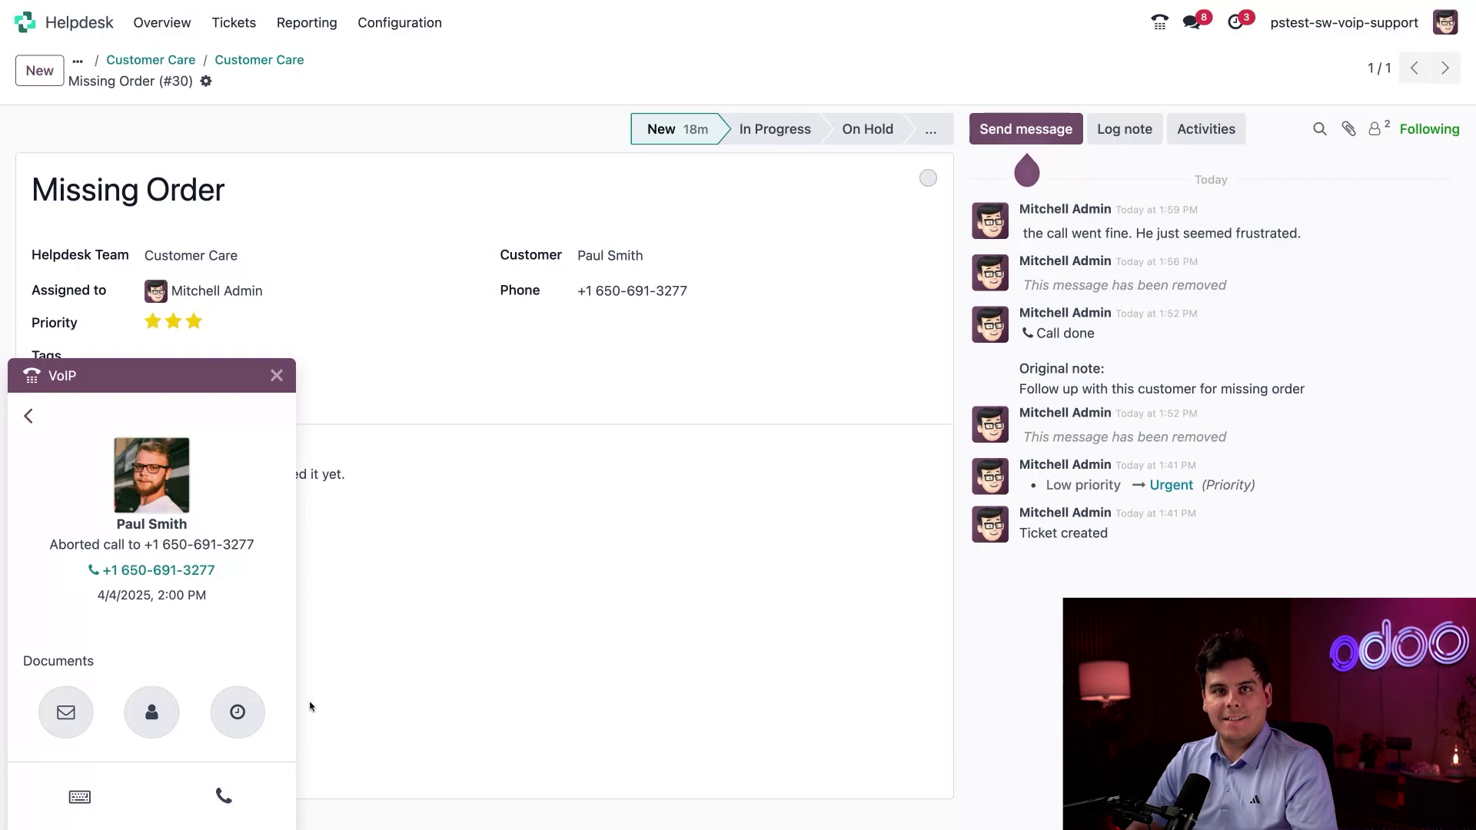
click(120, 379)
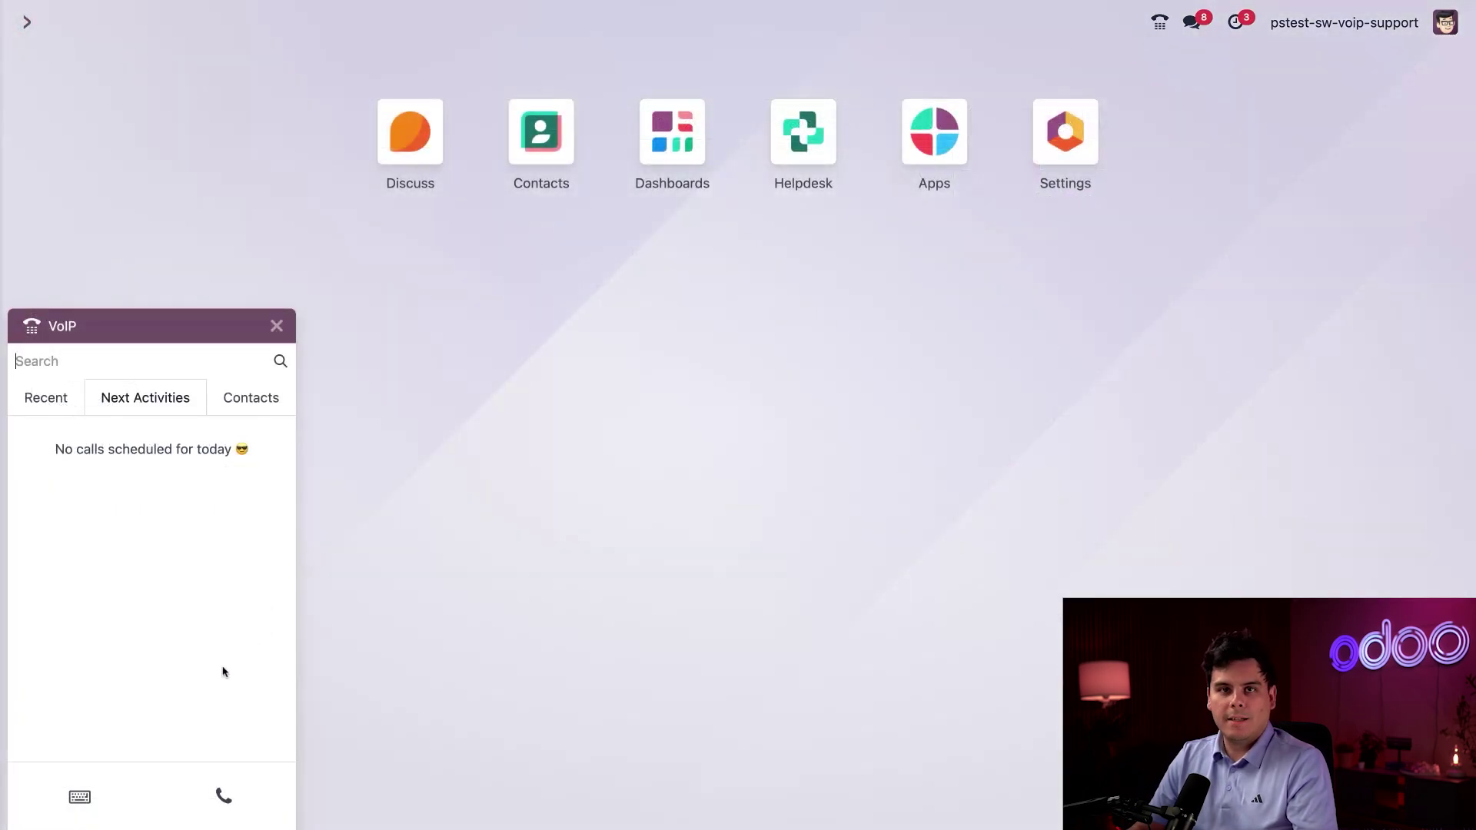
Dial *56294 on the VoIP keypad and place the call.
click(67, 801)
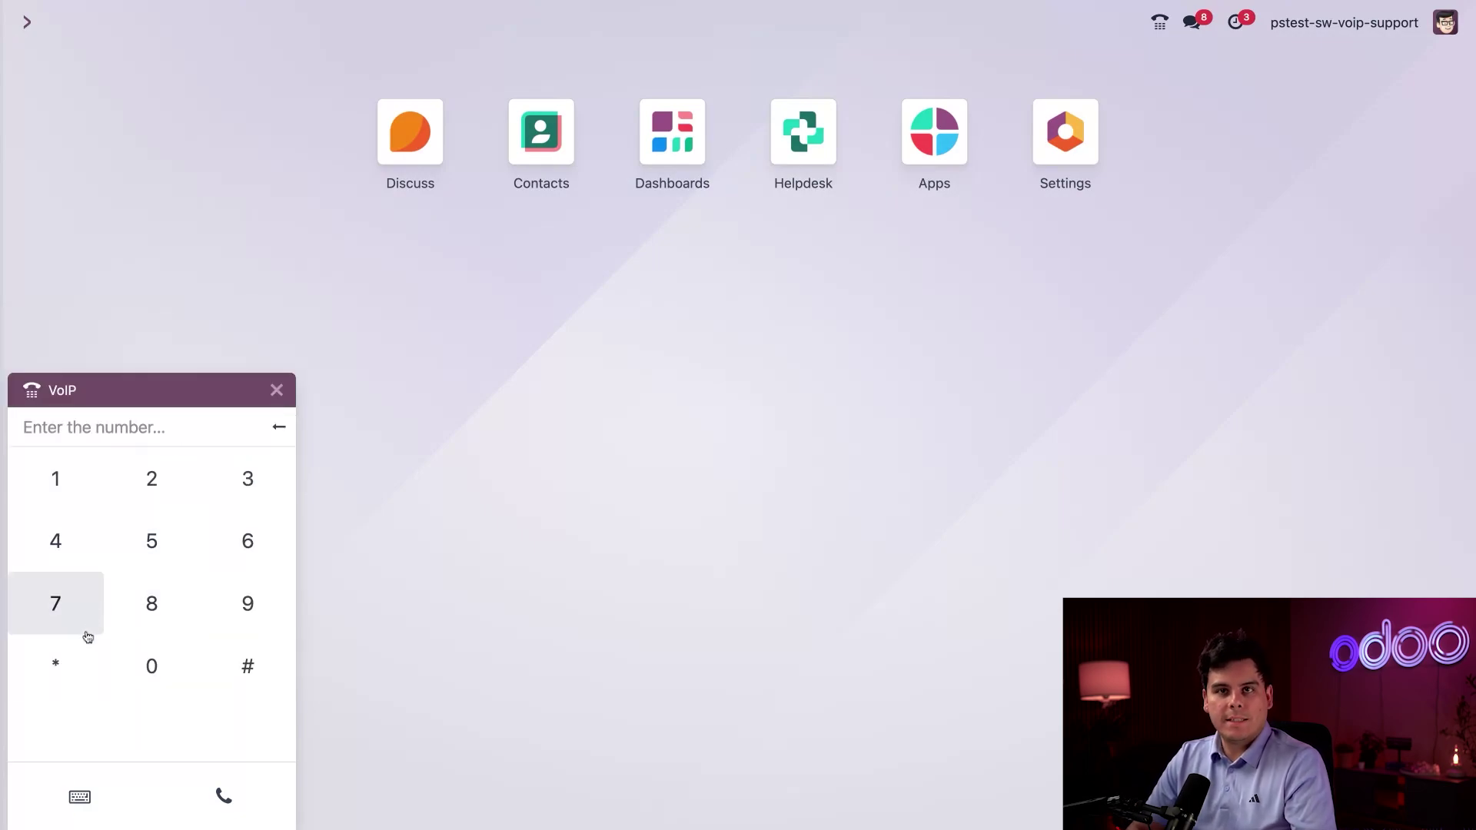
click(77, 655)
click(145, 561)
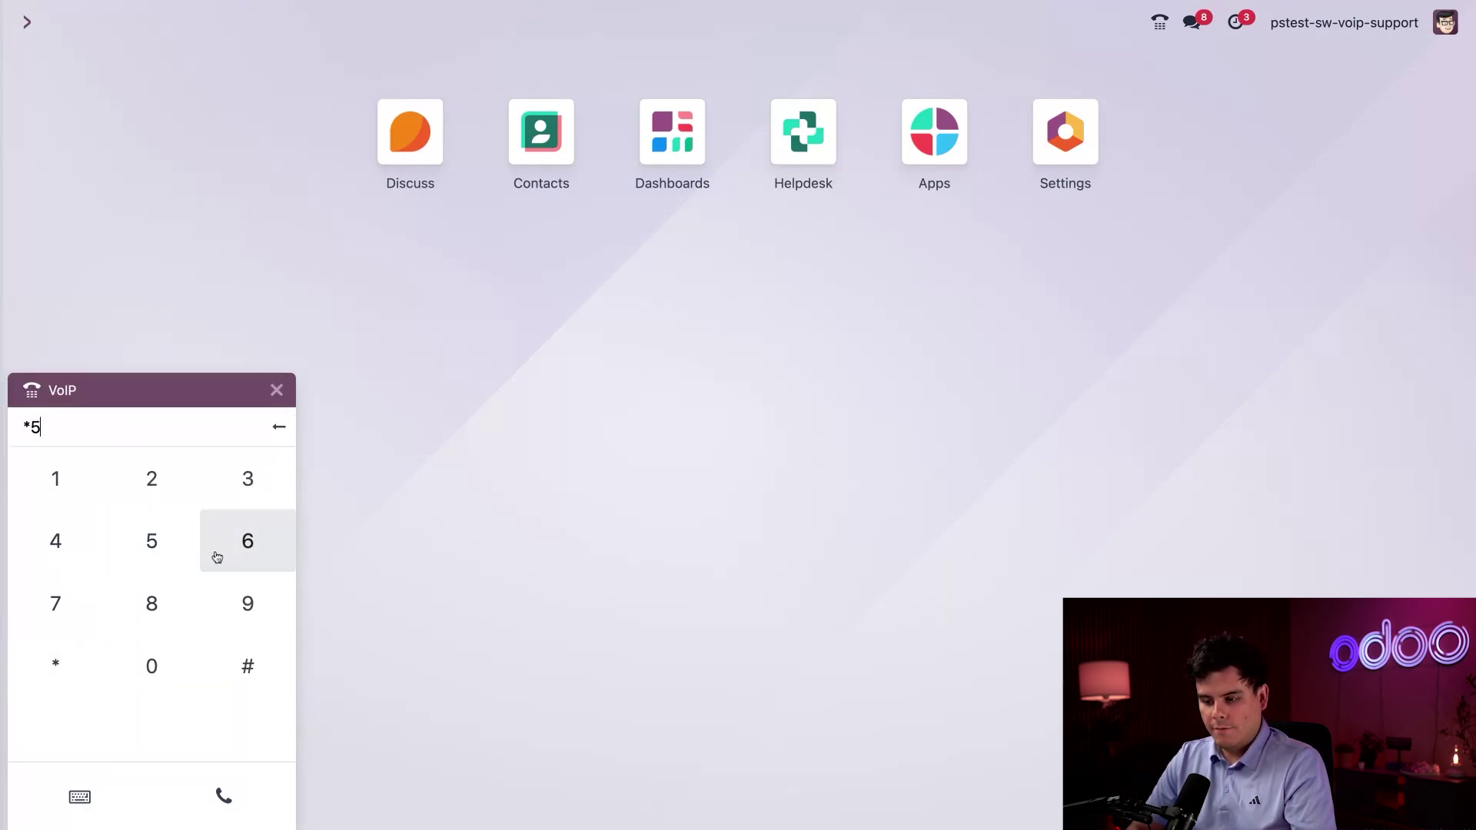
click(218, 557)
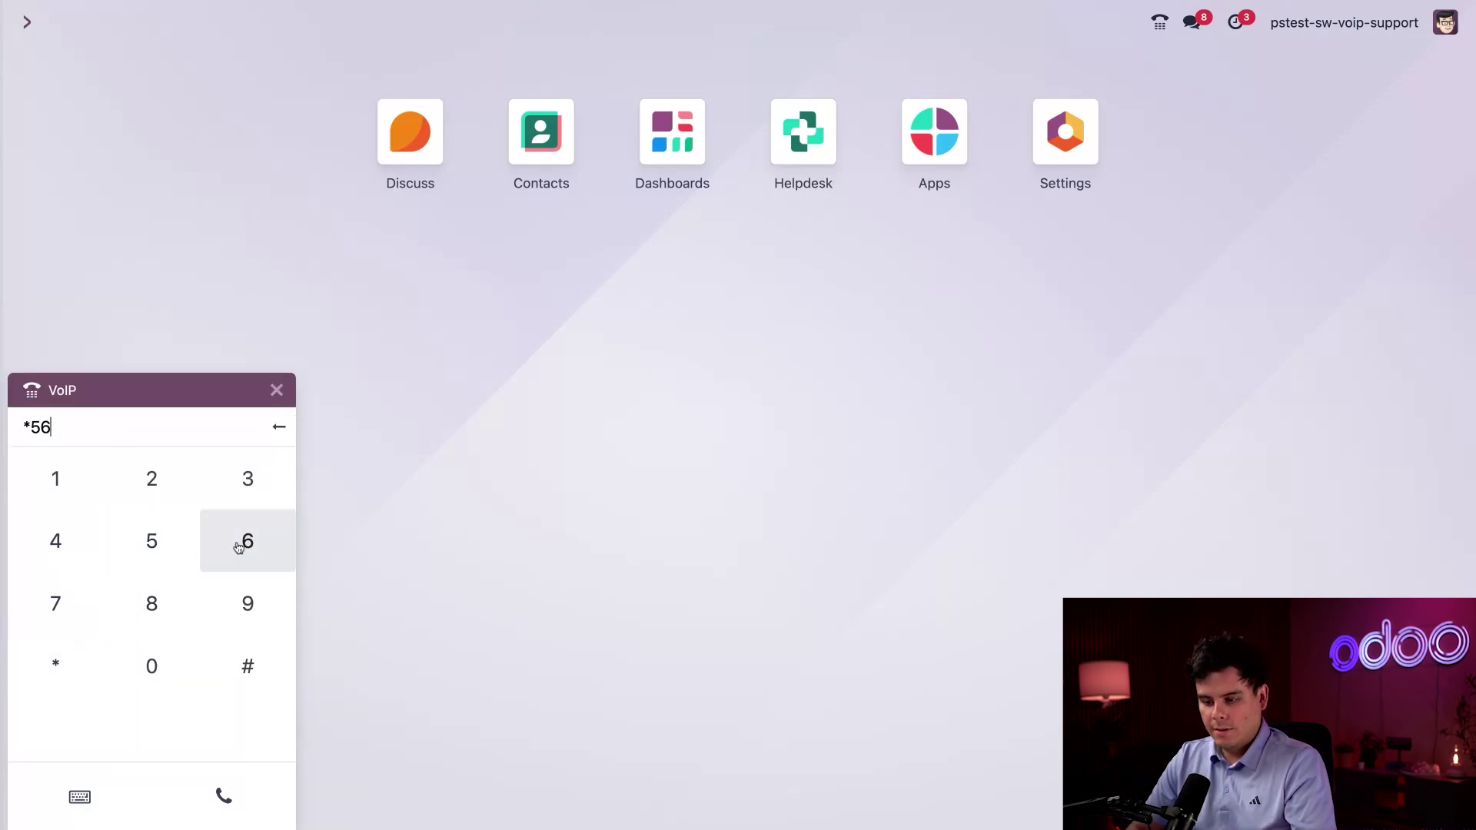
click(178, 483)
click(237, 585)
click(58, 542)
click(206, 795)
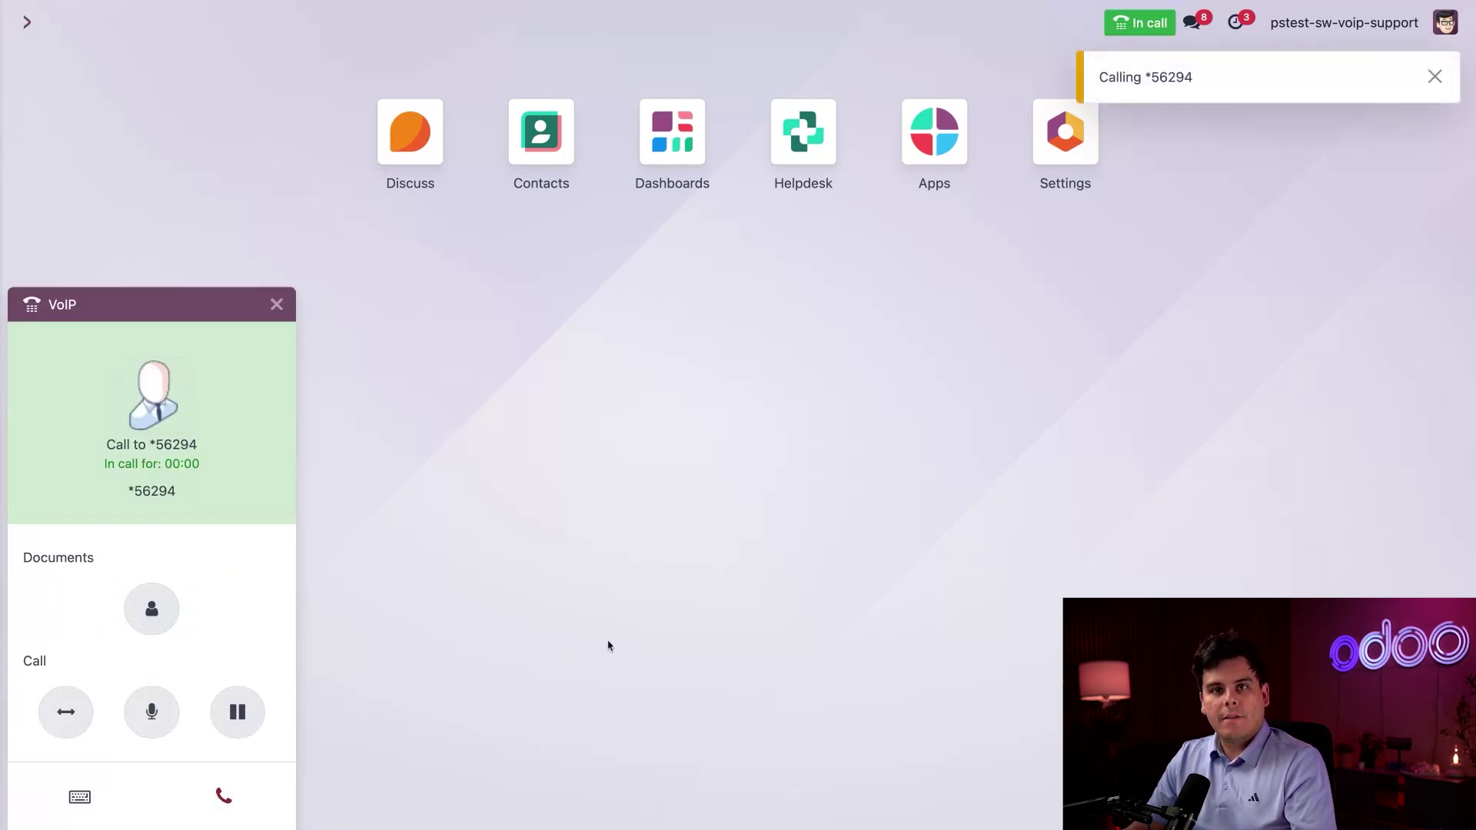